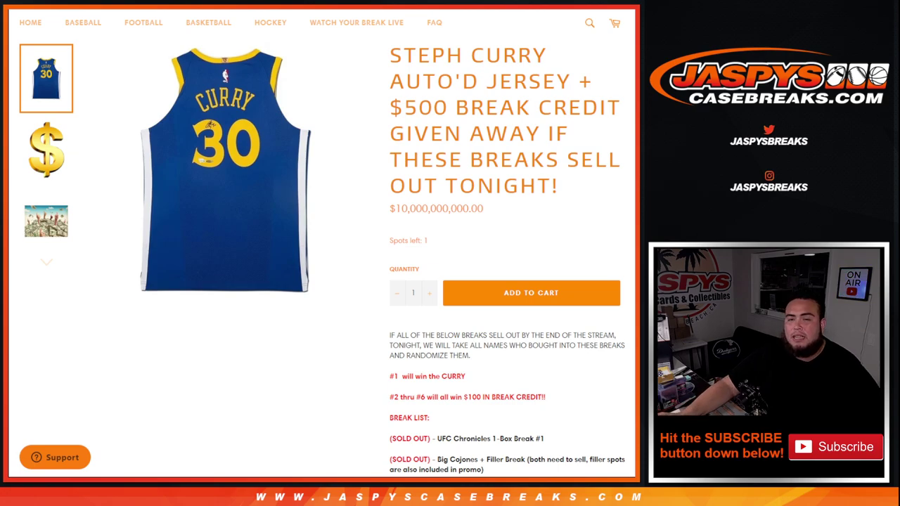
Highlight each sold-out break line, from UFC Chronicles down to Optic Baseball #7 Team Random.
scroll(324, 246, down, 3)
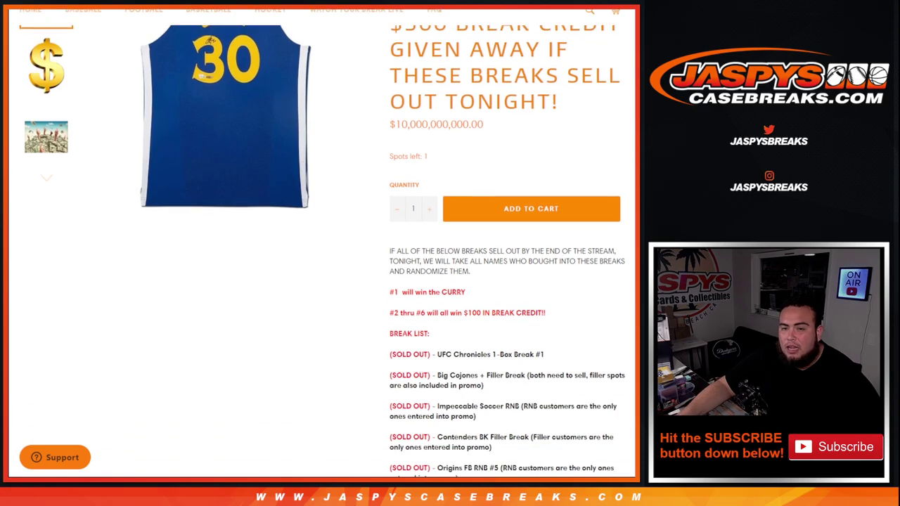
scroll(323, 246, up, 5)
scroll(323, 246, down, 3)
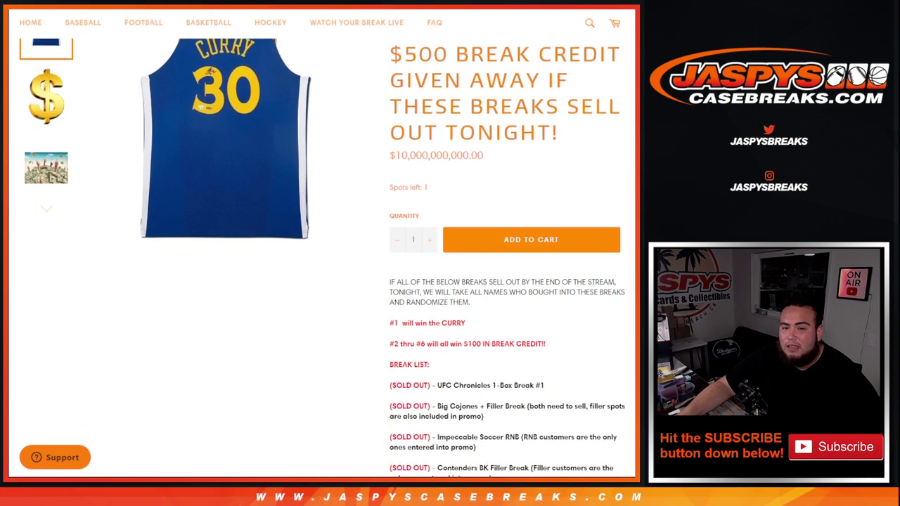
scroll(323, 246, down, 3)
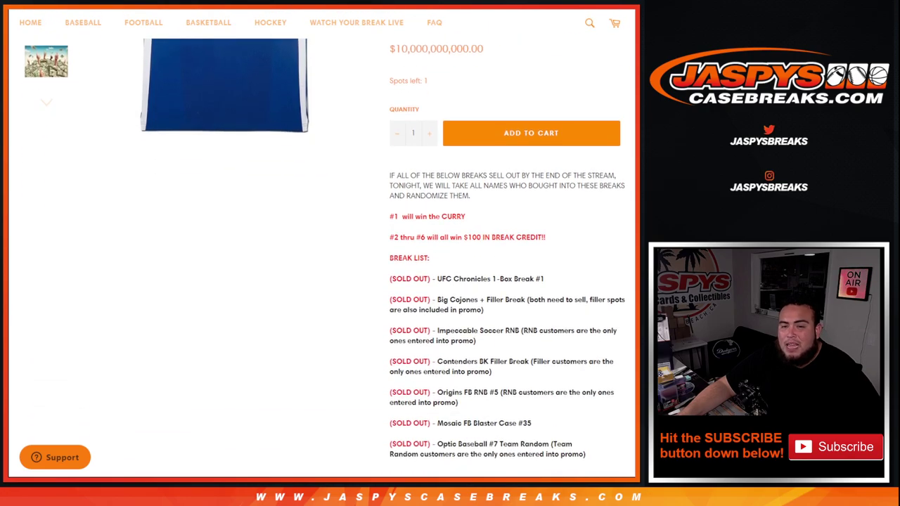
scroll(323, 246, down, 3)
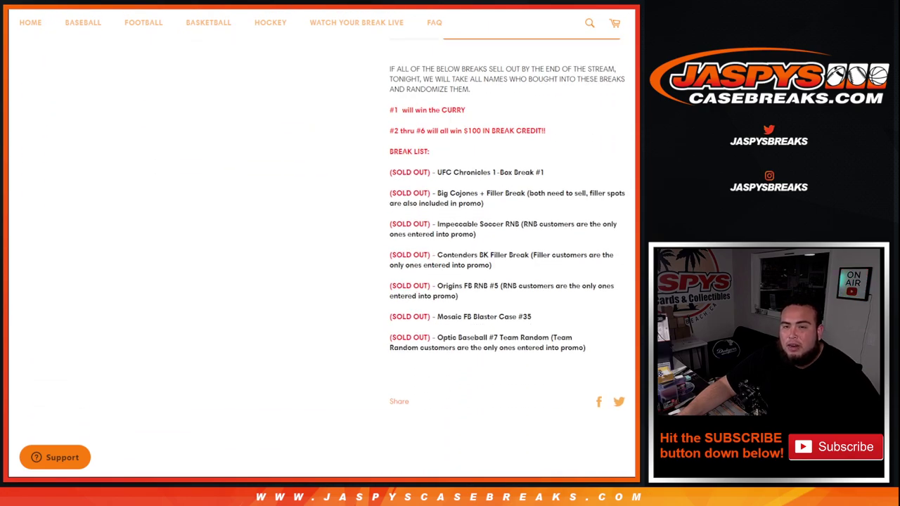
drag(390, 172, 548, 177)
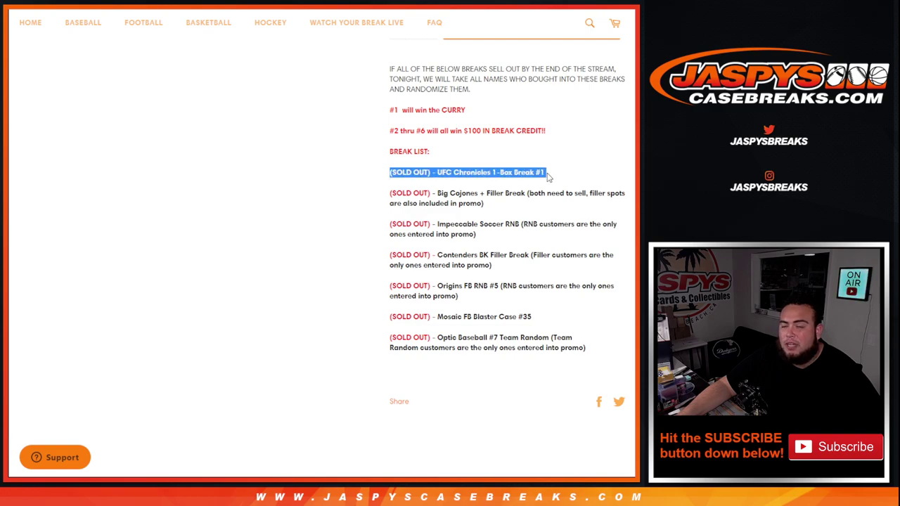
drag(443, 192, 539, 197)
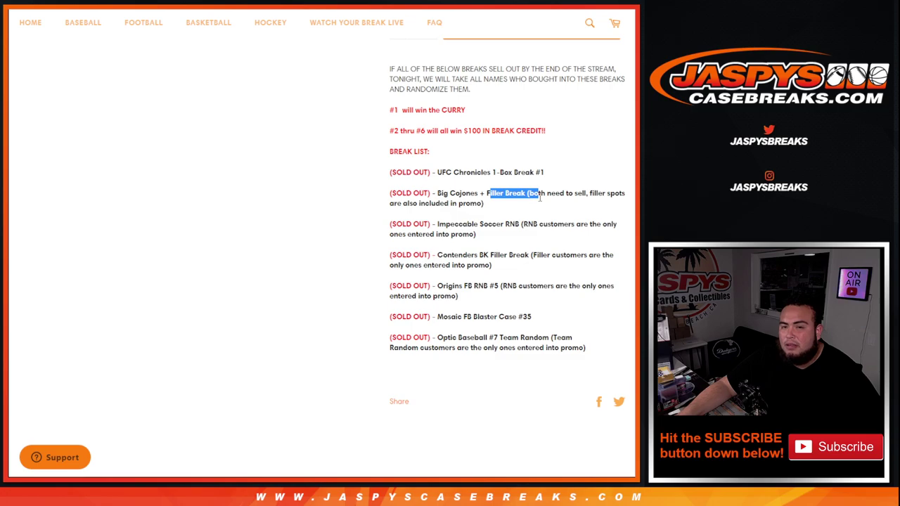
drag(438, 225, 520, 222)
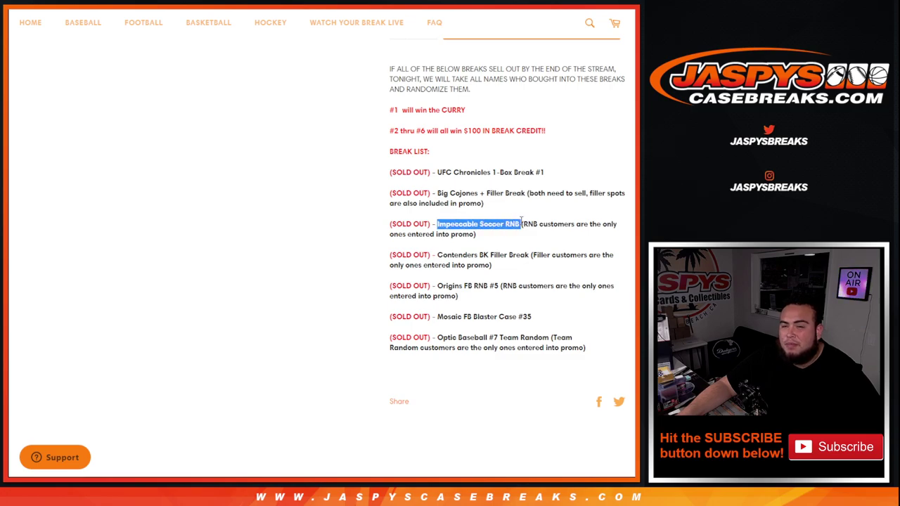
drag(434, 253, 535, 251)
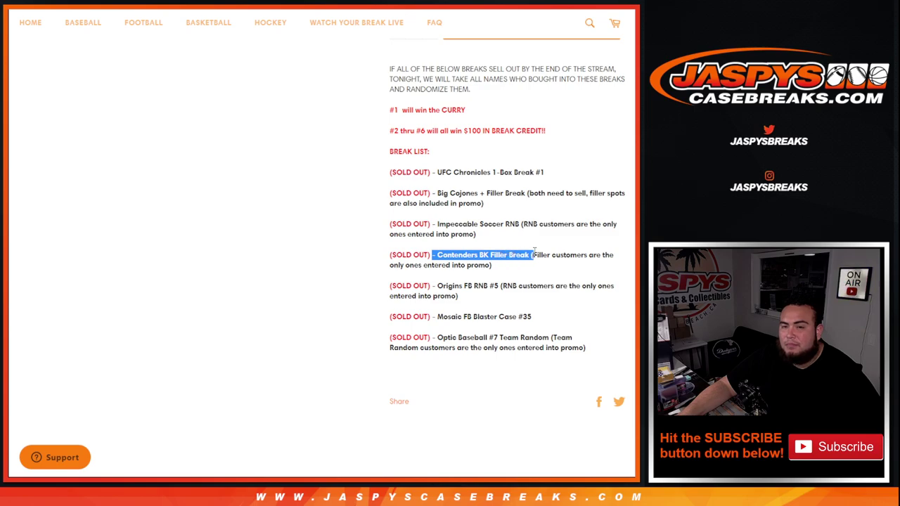
drag(444, 286, 518, 282)
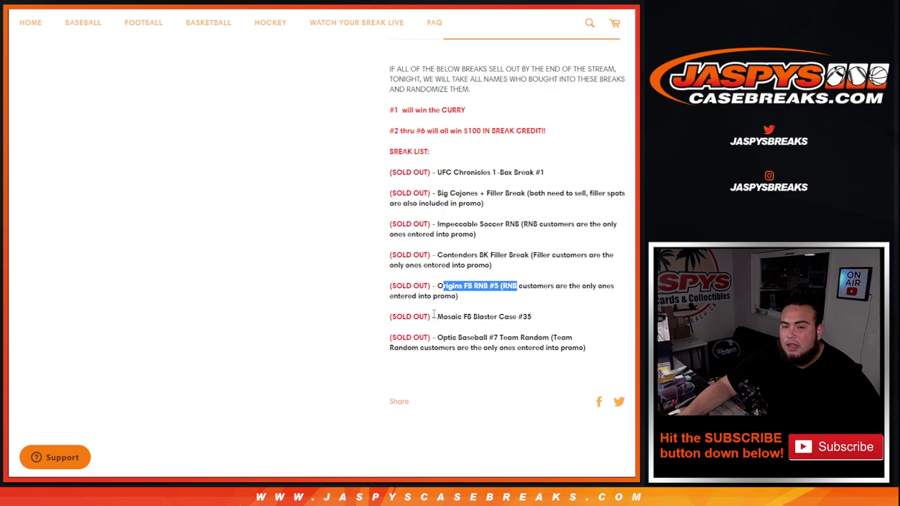
drag(434, 316, 533, 315)
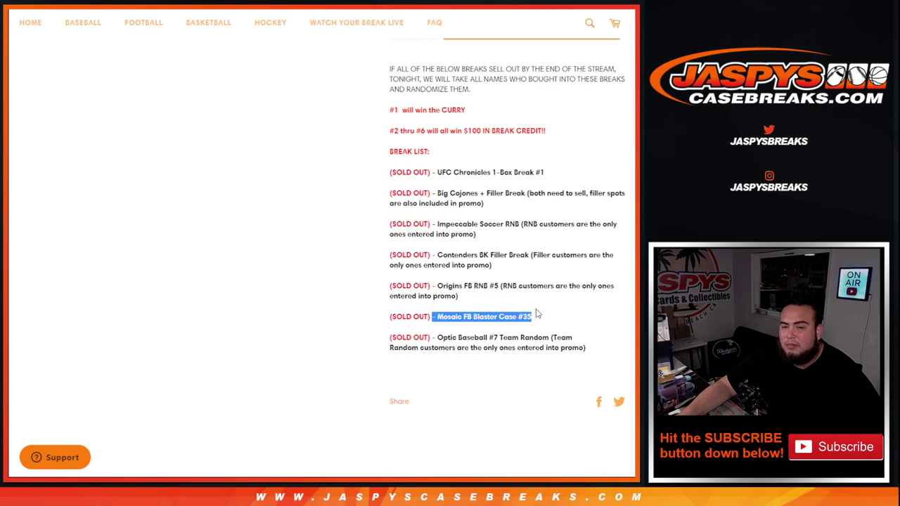
mouse_move(448, 337)
mouse_down()
mouse_move(531, 337)
mouse_move(615, 359)
mouse_up()
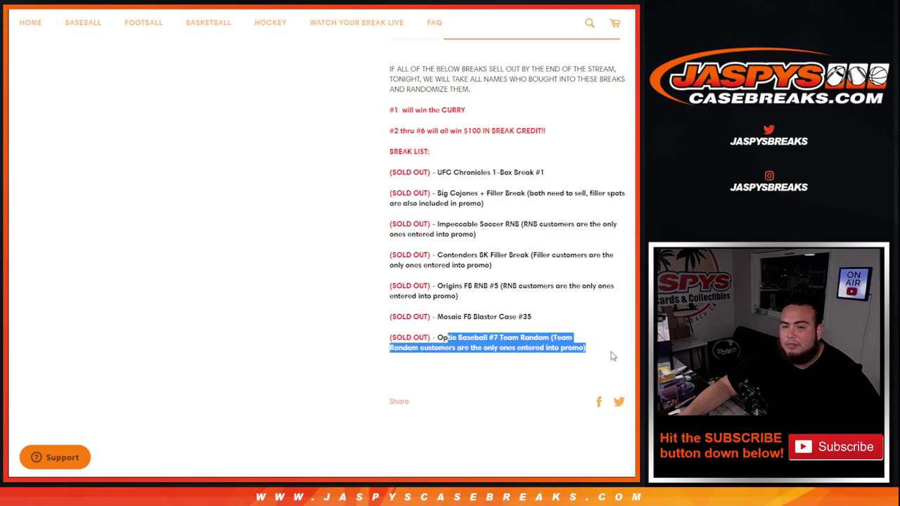
click(608, 332)
Select the '#1 will win the CURRY' and '#2 thru #6' prize lines for copying.
scroll(607, 331, up, 3)
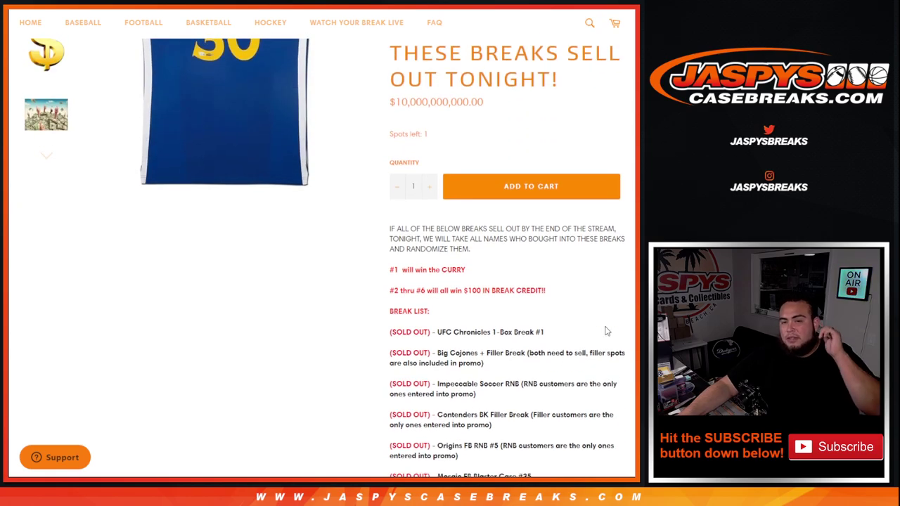
scroll(606, 331, up, 2)
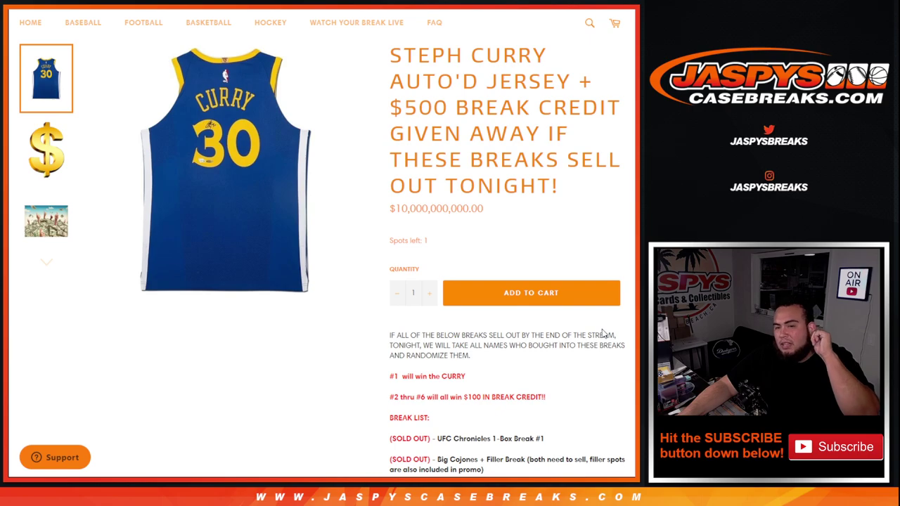
scroll(502, 362, down, 1)
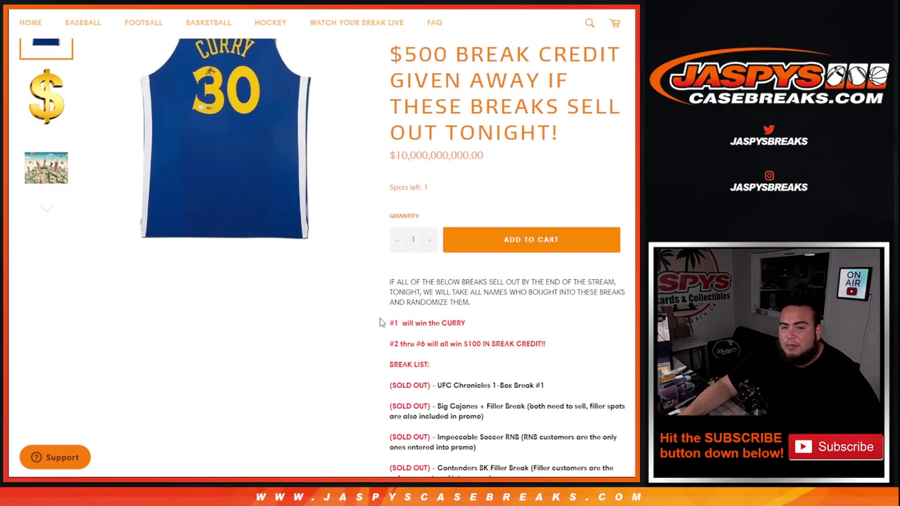
drag(380, 322, 551, 345)
key(ctrl+c)
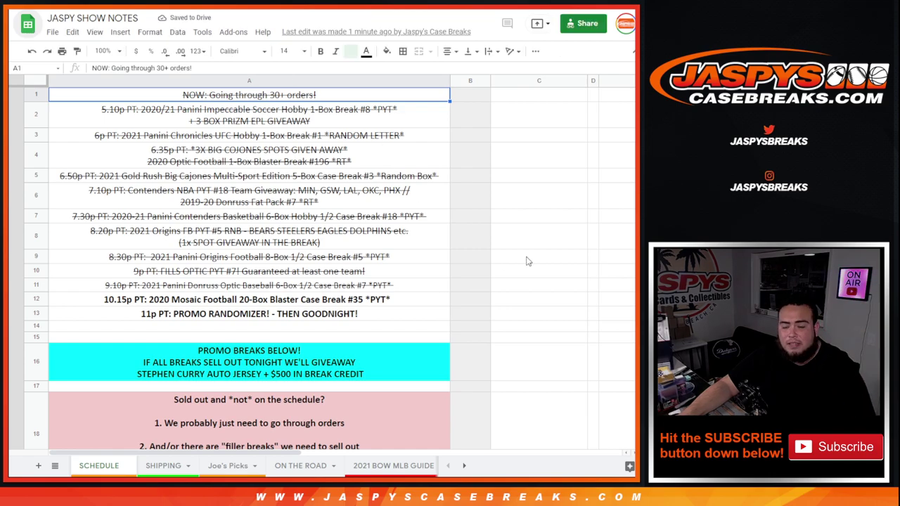
Go back from JASPY SHOW NOTES to the Google Sheets recent-files list.
key(alt+Left)
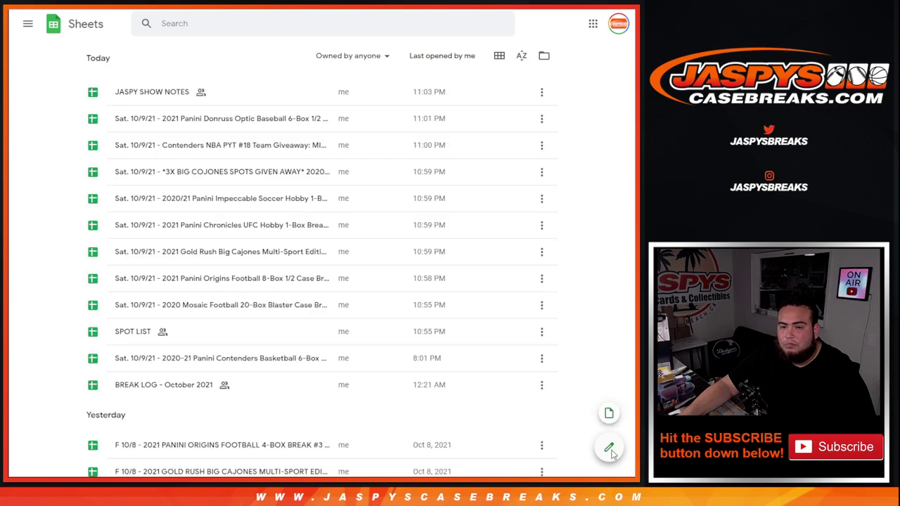
Create a blank spreadsheet and paste the two prize lines starting at B1.
click(331, 248)
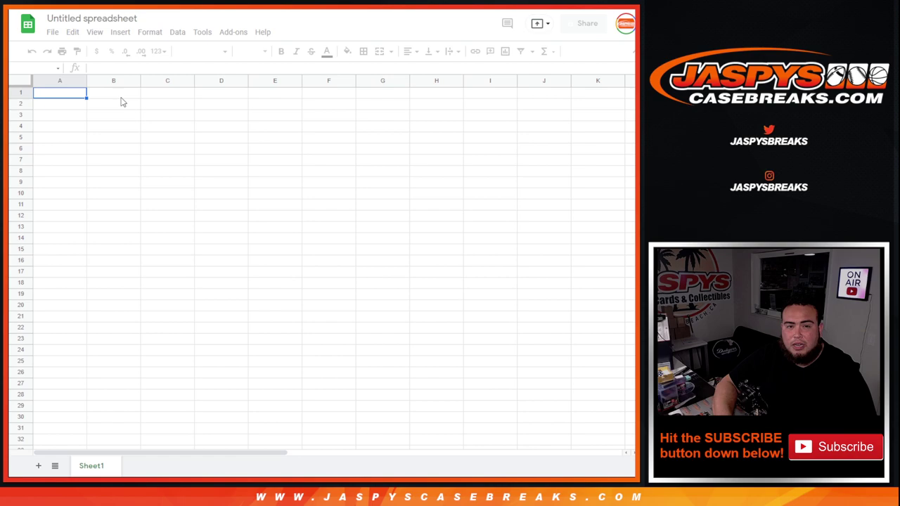
key(Right)
key(ctrl+v)
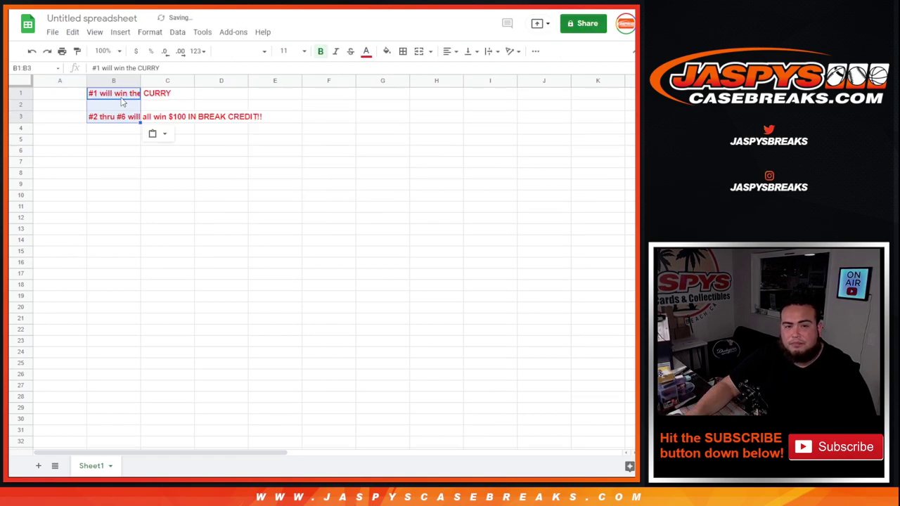
Fill B2 and B4 through B6 with the $100 break credit line.
click(116, 124)
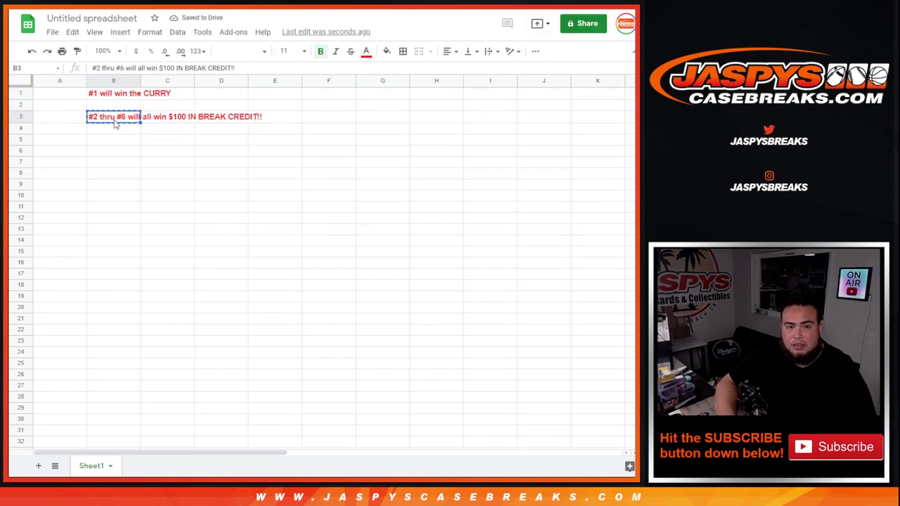
key(ctrl+x)
key(Up)
key(ctrl+v)
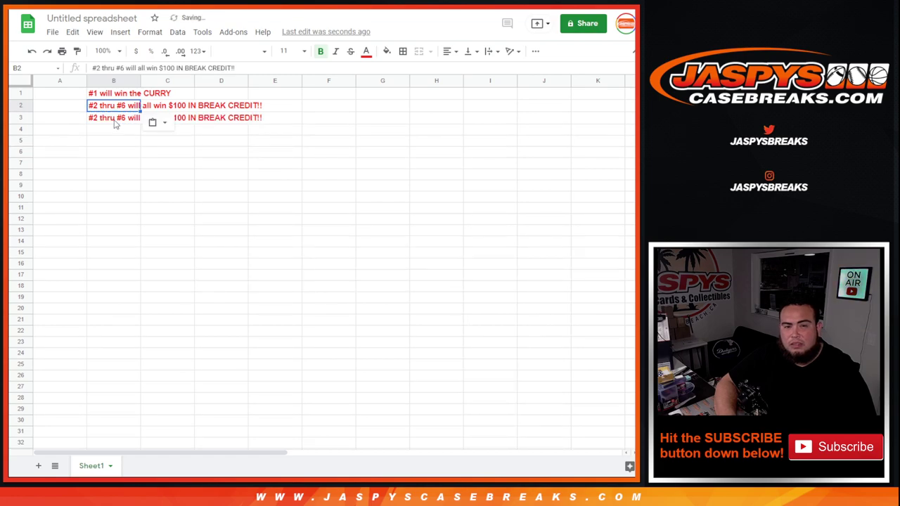
key(Down)
key(Down)
key(Down)
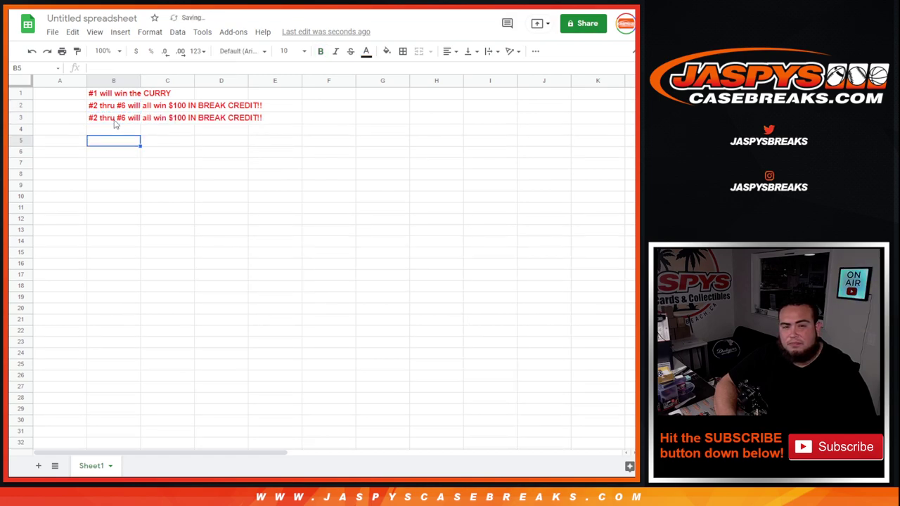
key(Up)
key(ctrl+v)
key(Down)
key(ctrl+v)
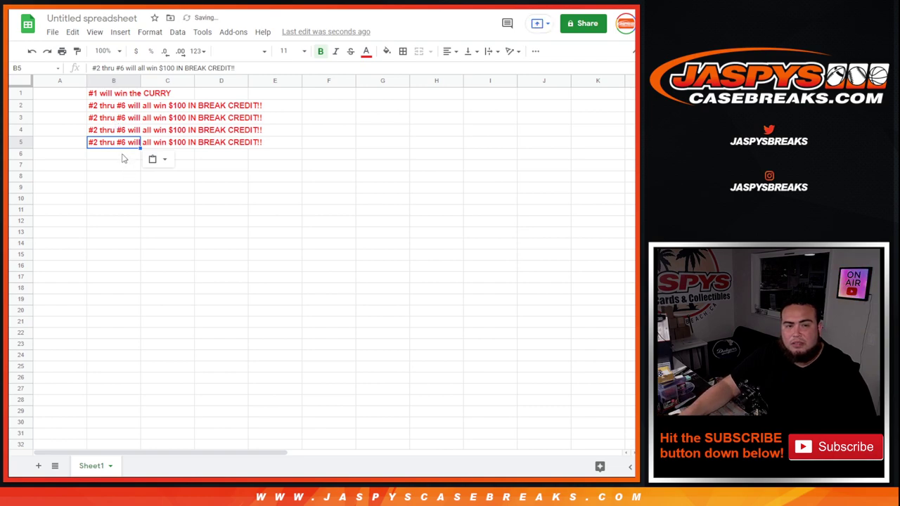
key(Down)
key(ctrl+v)
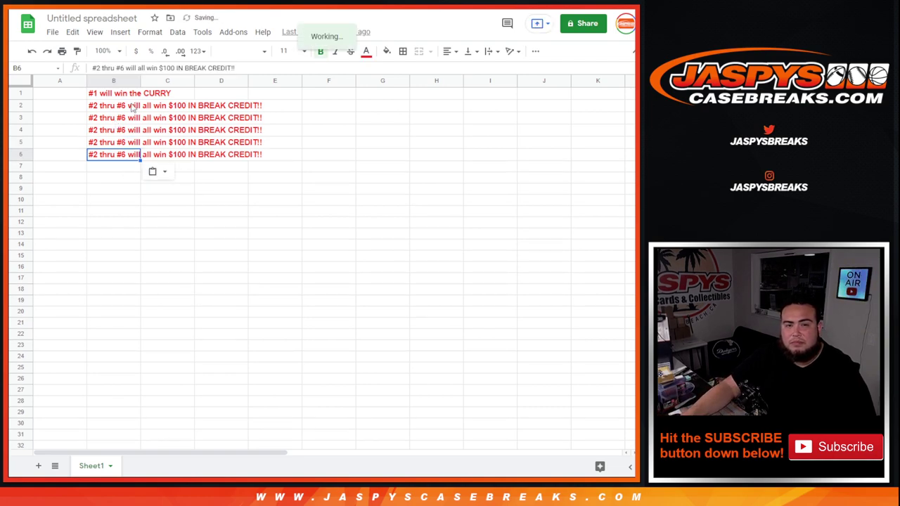
Set B1:B6 to font size 18 and autofit column B, then switch to the UFC break sheet.
double_click(140, 80)
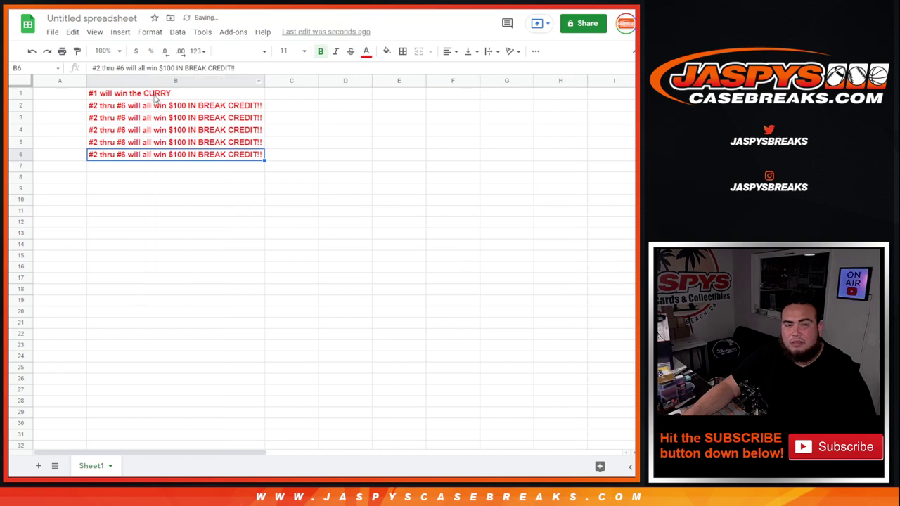
drag(154, 98, 163, 156)
click(288, 51)
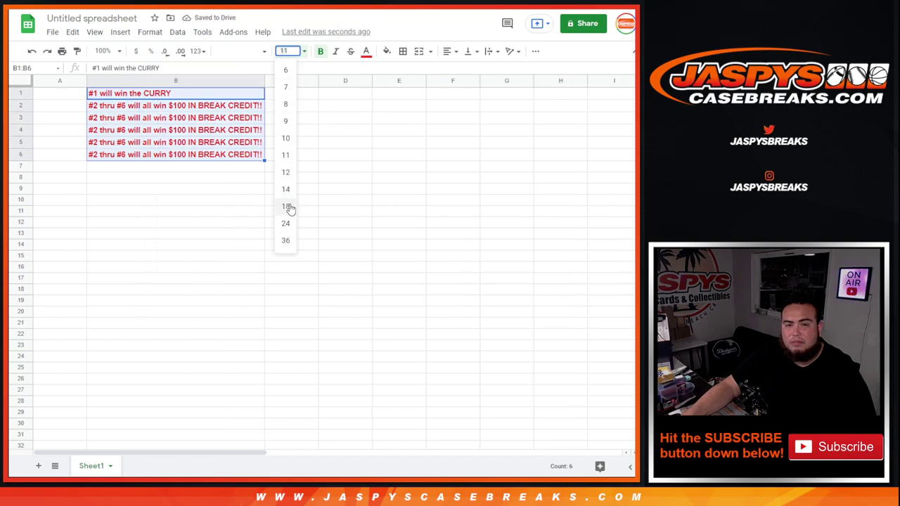
click(289, 208)
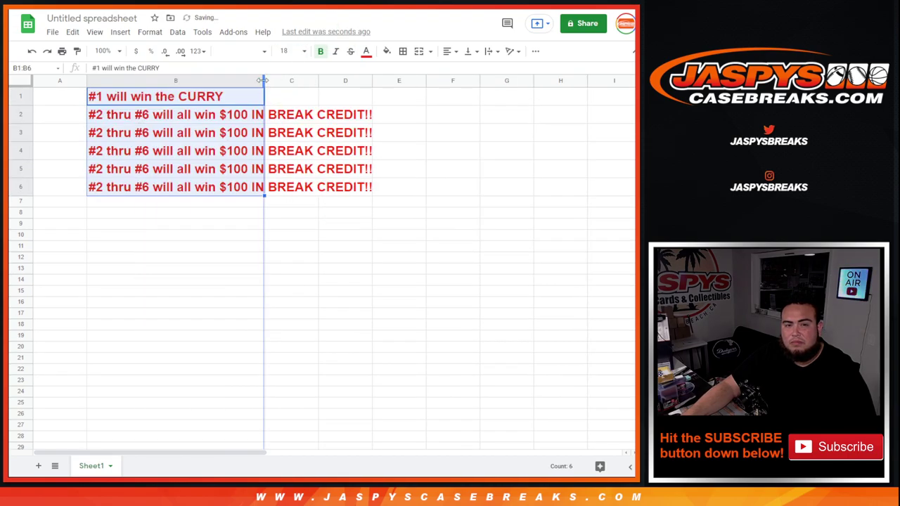
double_click(263, 81)
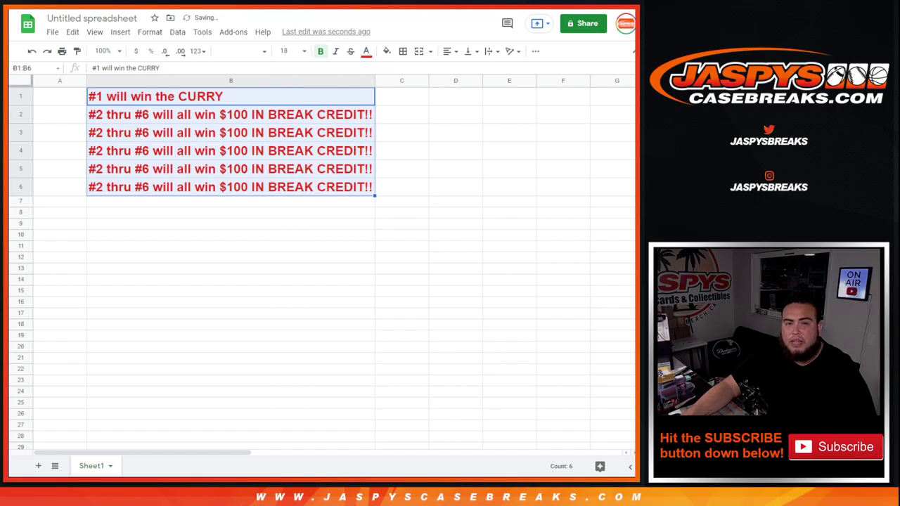
click(235, 16)
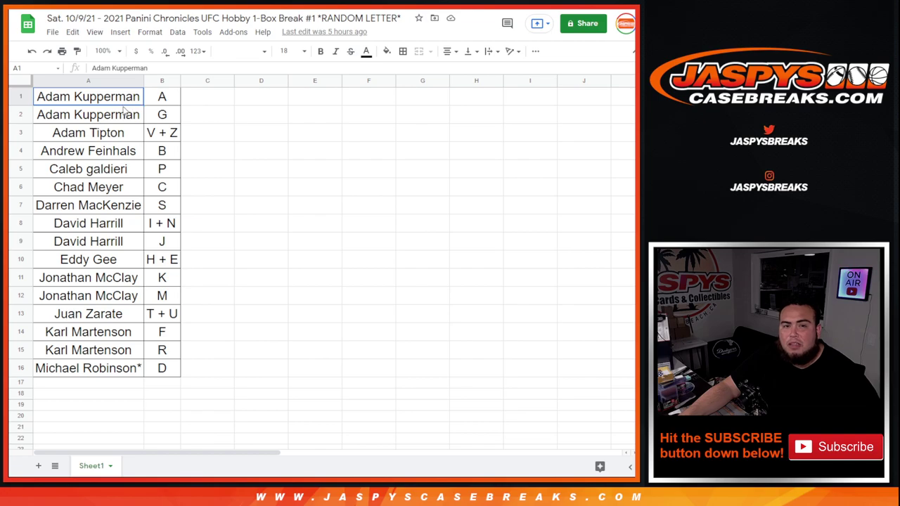
Copy the sixteen UFC break names into the RANDOM.ORG list box.
drag(123, 105, 116, 367)
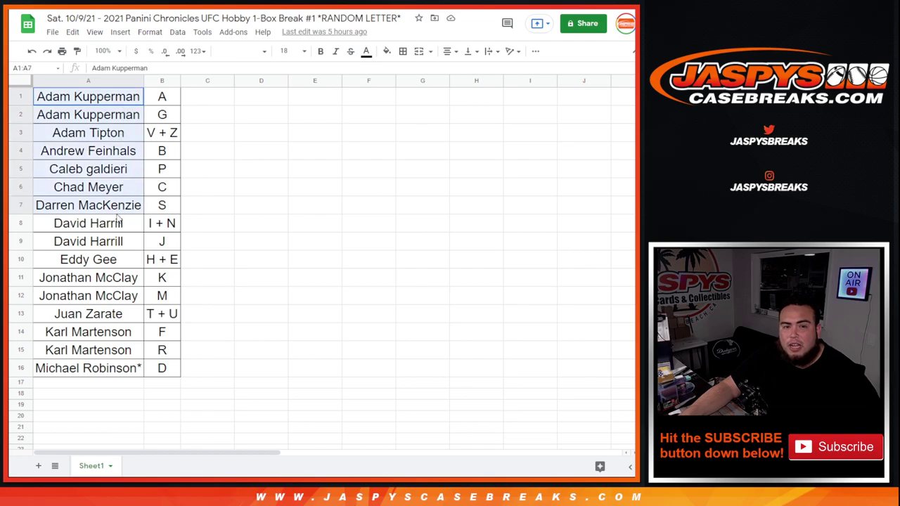
right_click(112, 301)
click(141, 94)
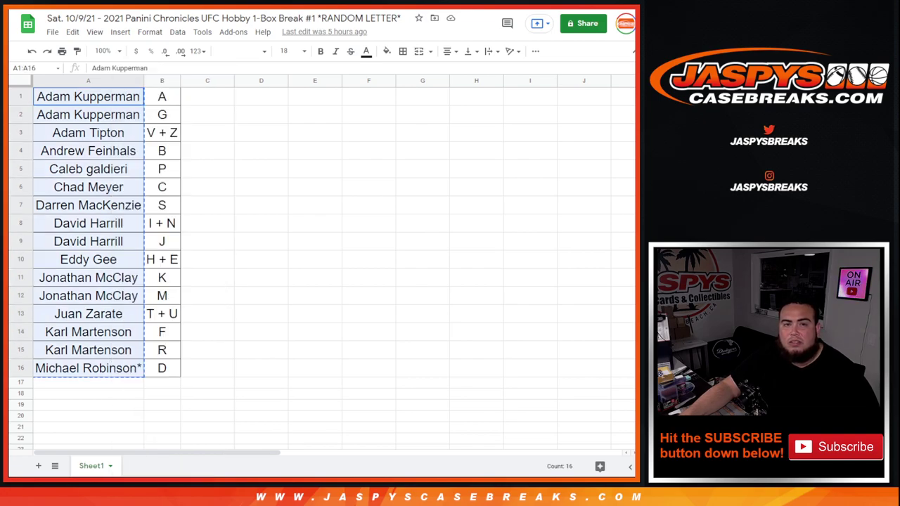
key(ctrl+Tab)
click(180, 306)
key(ctrl+v)
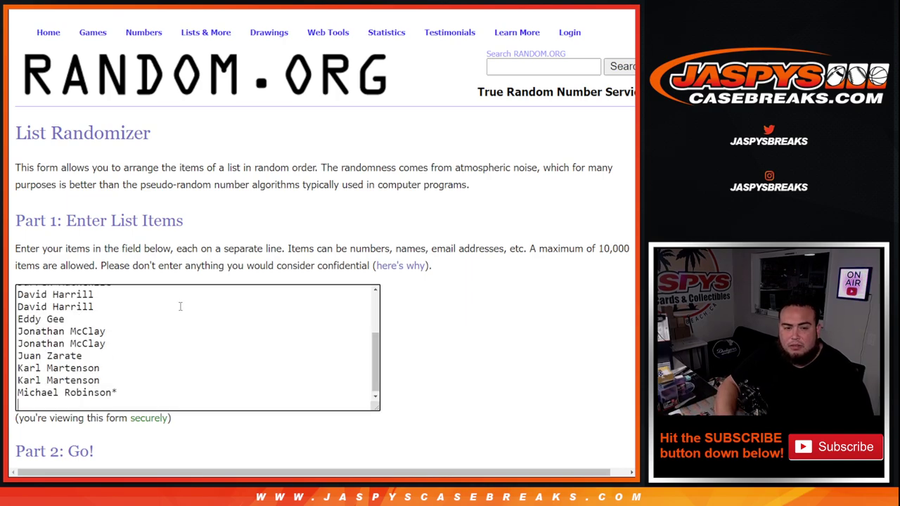
key(ctrl+shift+Tab)
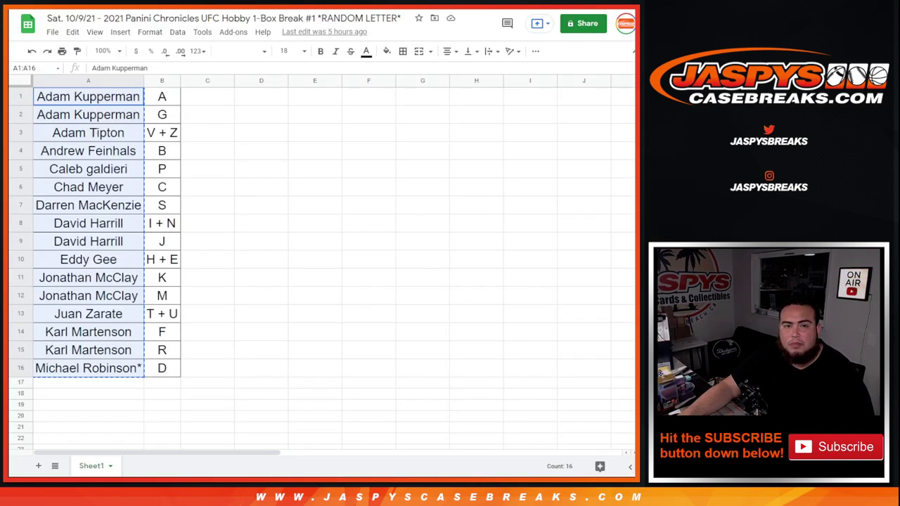
Add the two Gold Rush break names to the randomizer list.
key(ctrl+Tab)
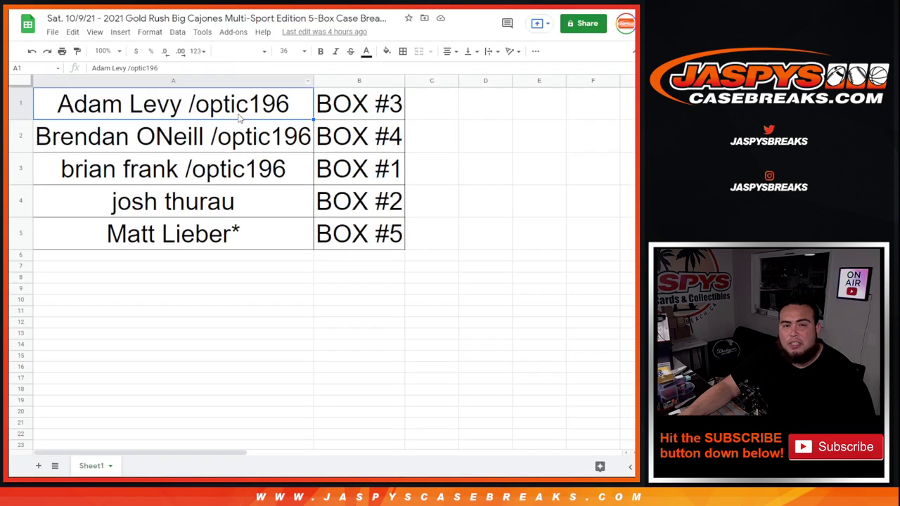
drag(229, 203, 228, 237)
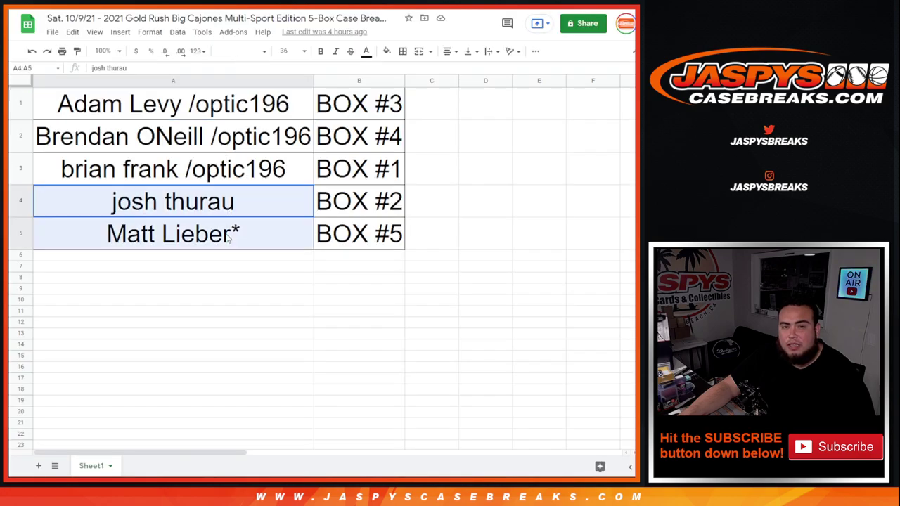
right_click(235, 210)
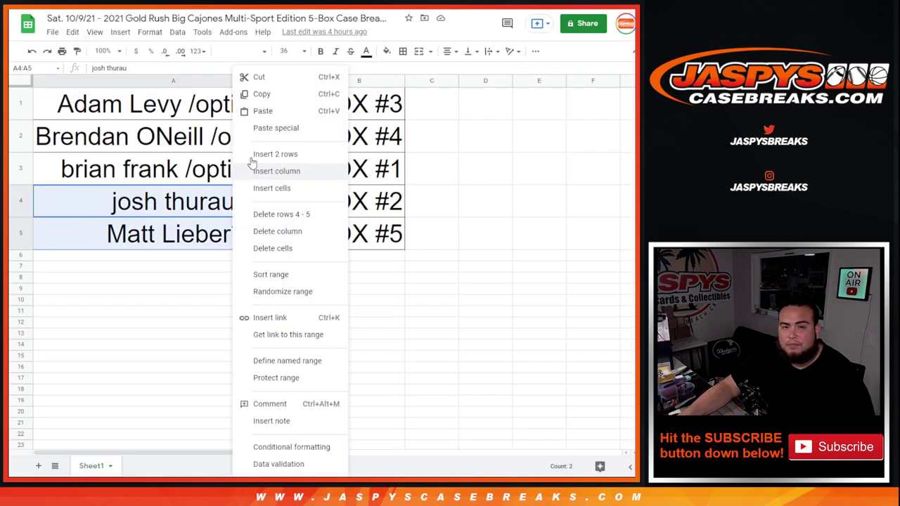
click(261, 92)
key(ctrl+Tab)
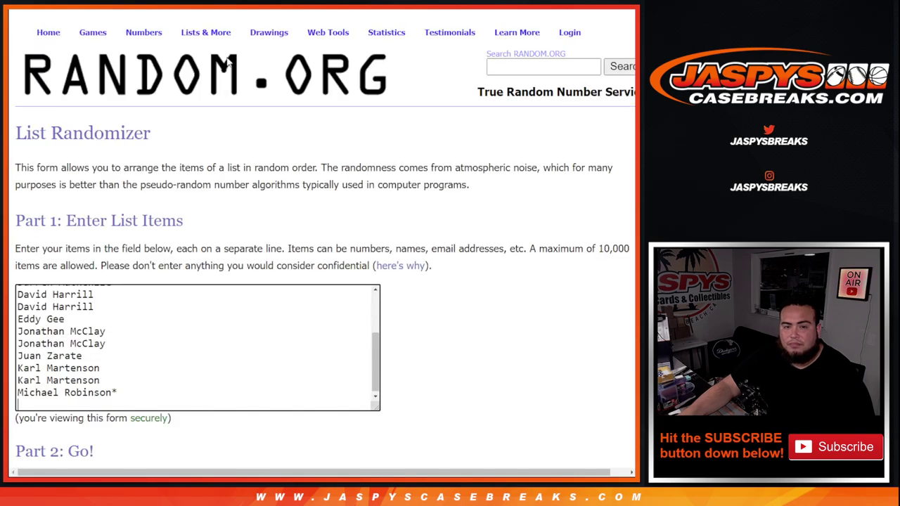
key(ctrl+v)
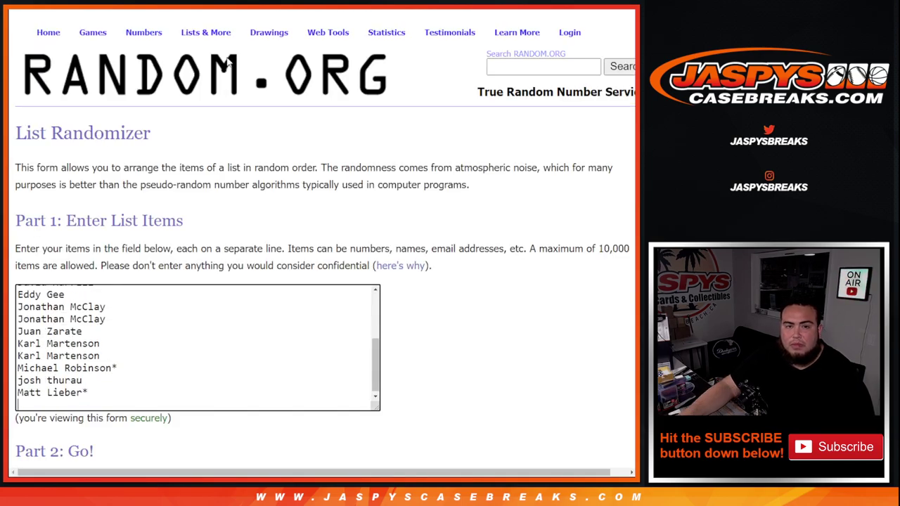
key(ctrl+shift+Tab)
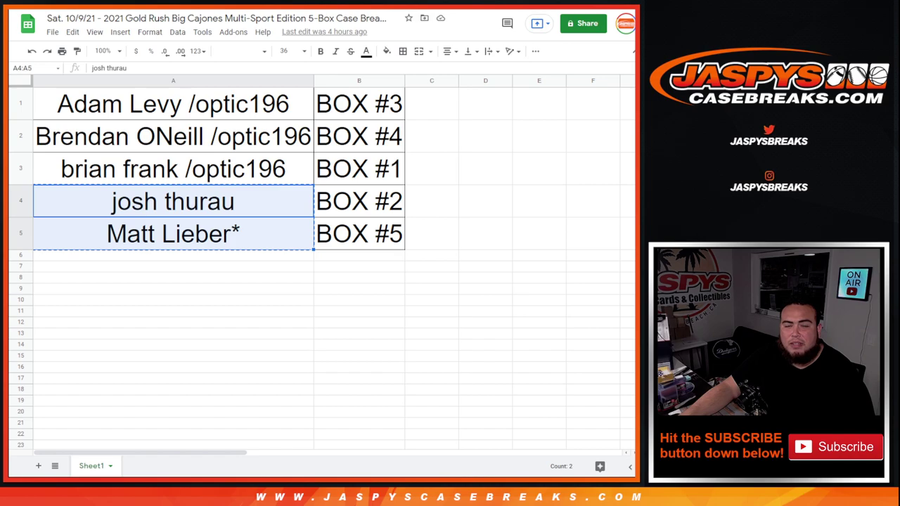
Add the 32 Optic Football break names to the randomizer list.
key(ctrl+Tab)
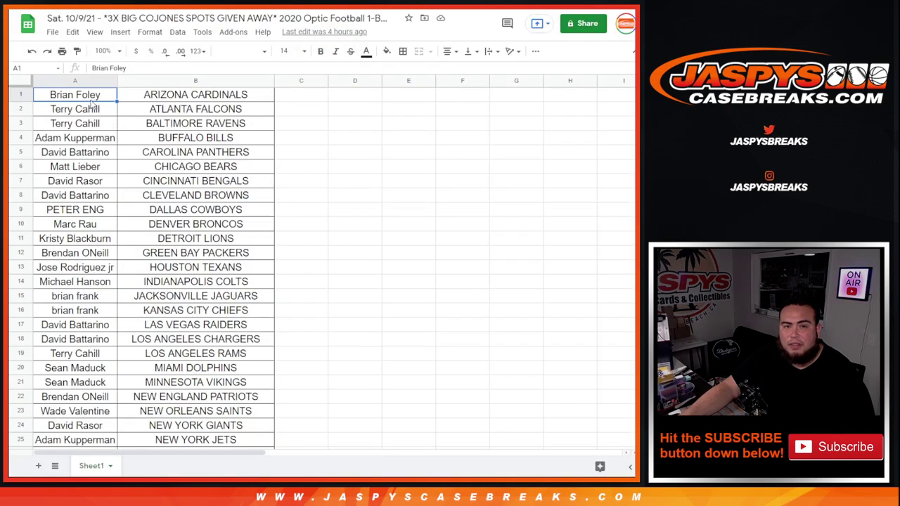
drag(92, 100, 82, 397)
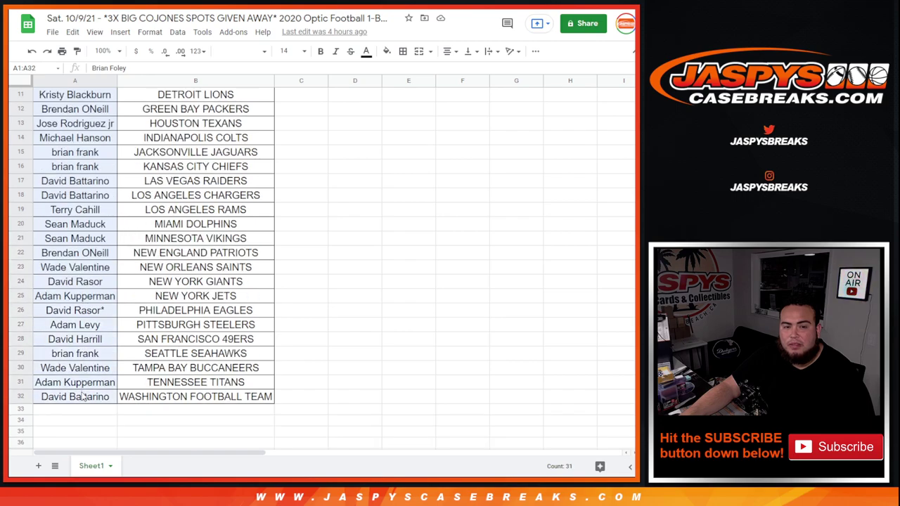
right_click(70, 397)
click(97, 100)
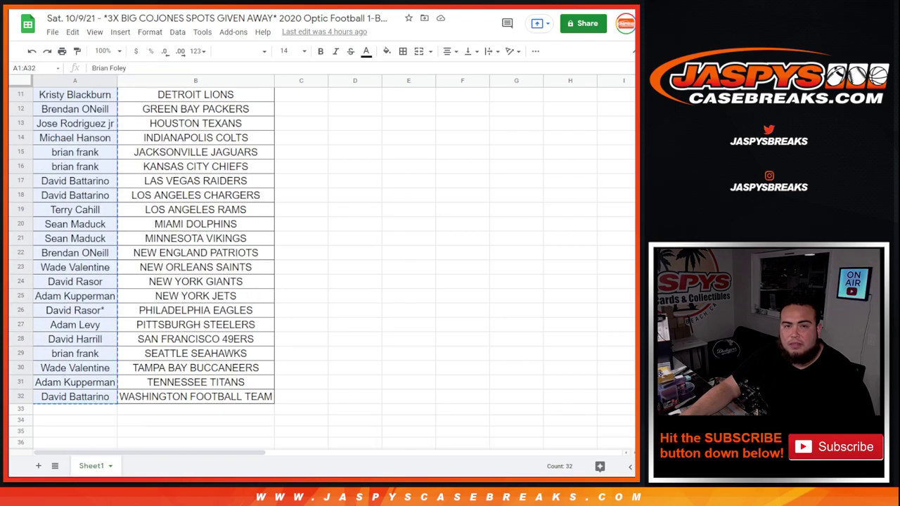
key(ctrl+Tab)
key(ctrl+v)
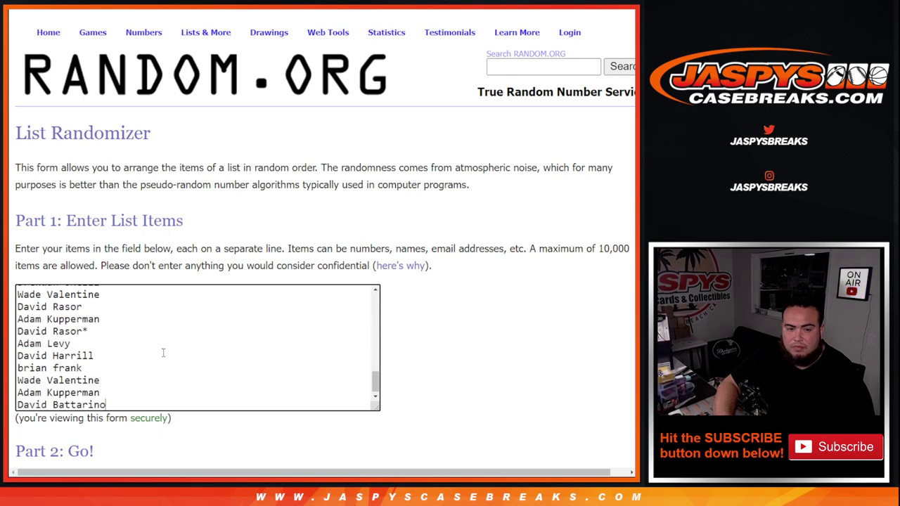
key(ctrl+shift+Tab)
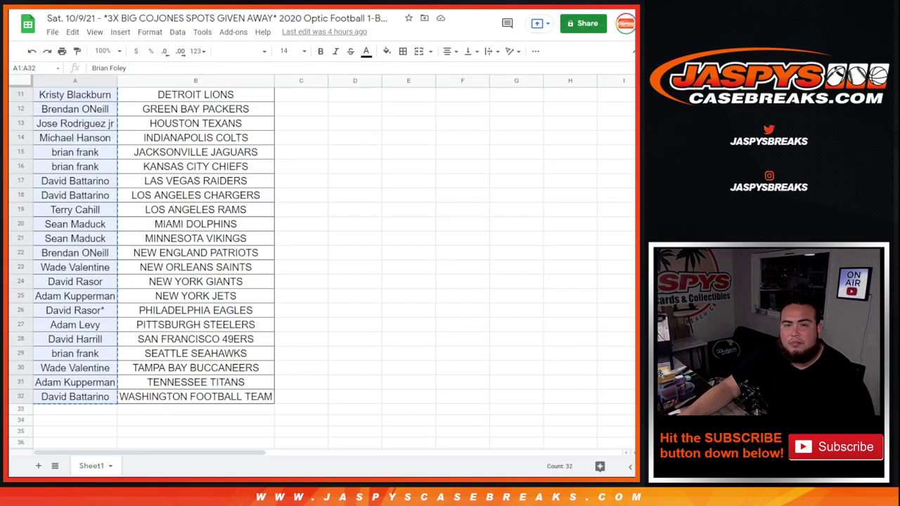
Paste the ten Man United names from the Impeccable Soccer sheet into the randomizer.
key(ctrl+Tab)
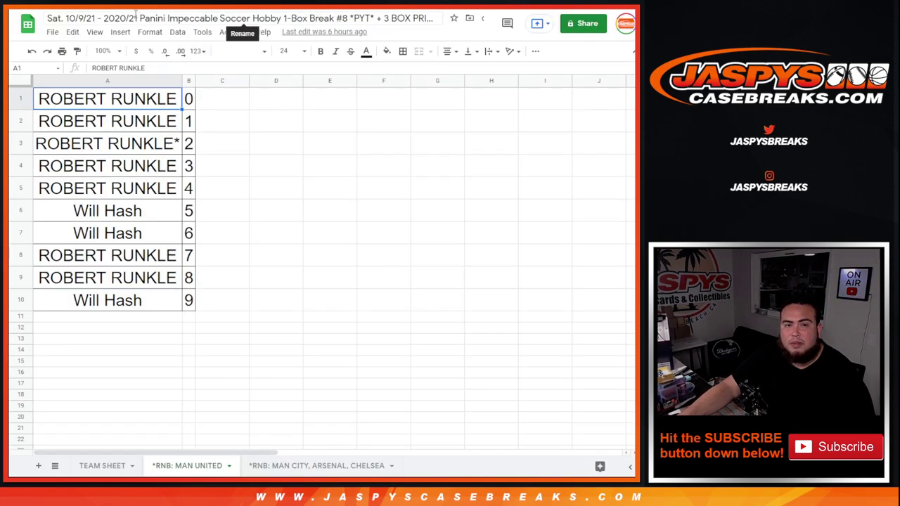
drag(135, 18, 431, 19)
click(180, 276)
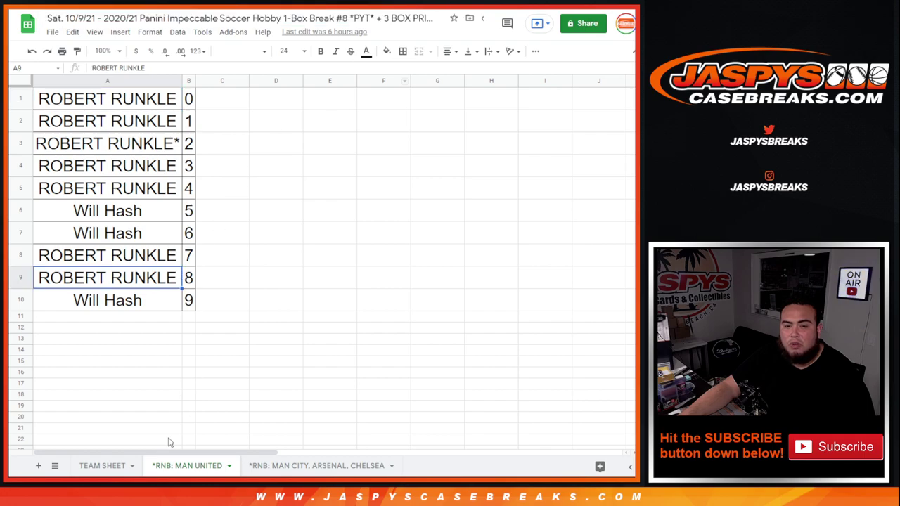
click(109, 165)
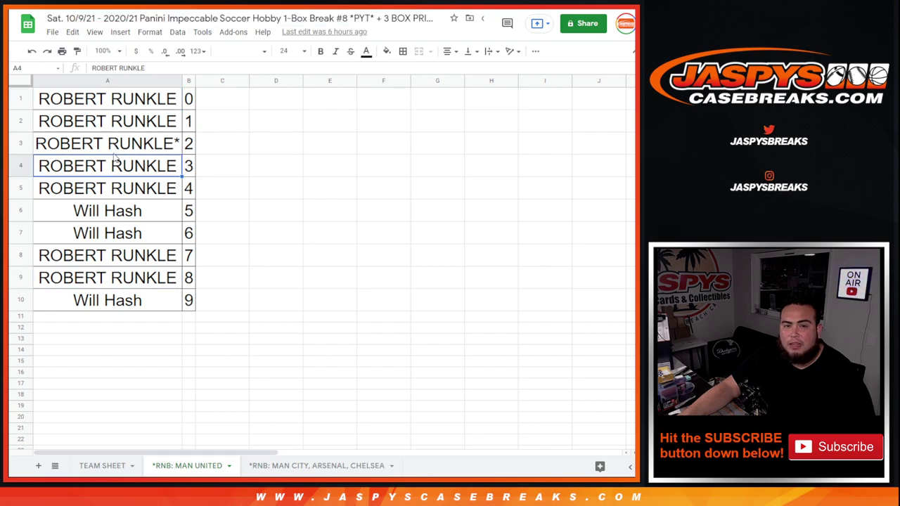
drag(136, 105, 143, 302)
right_click(143, 302)
click(172, 93)
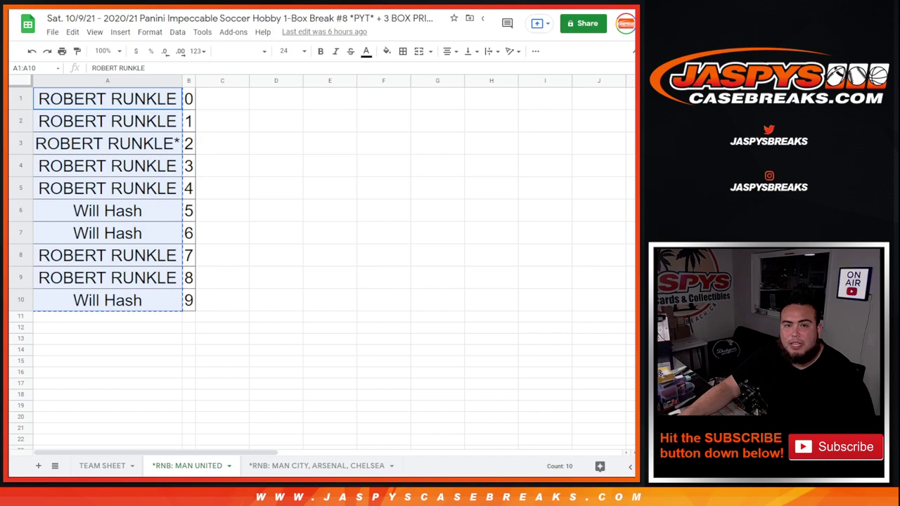
key(alt+Tab)
key(ctrl+a)
key(ctrl+v)
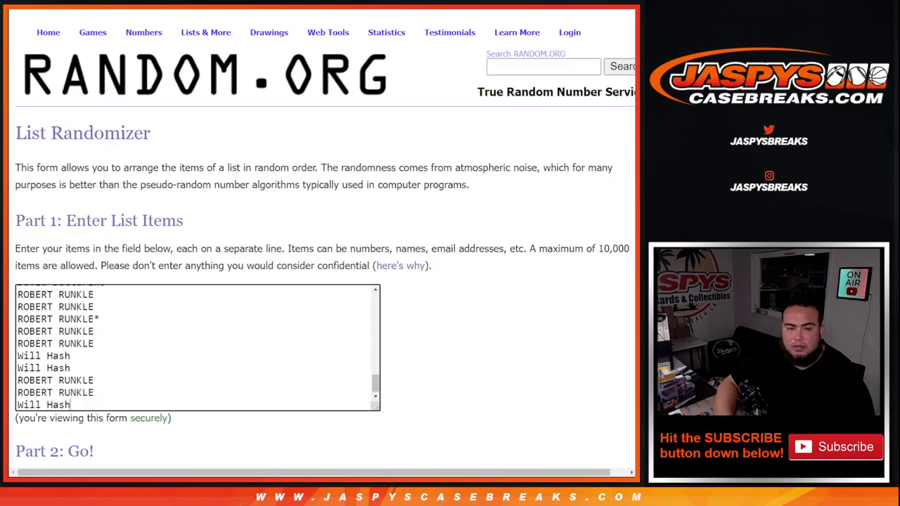
key(alt+Tab)
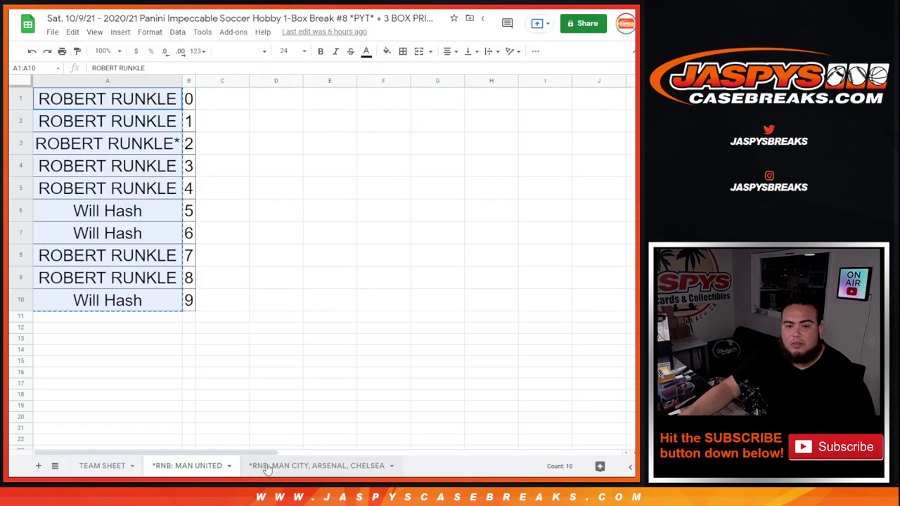
Add the ten names from the Man City, Arsenal, Chelsea sheet to the randomizer.
click(279, 468)
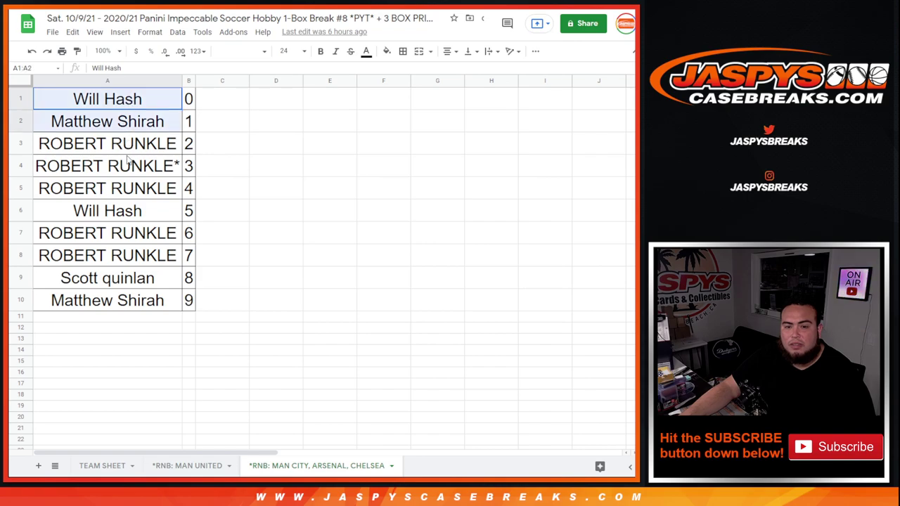
drag(130, 103, 125, 301)
right_click(126, 301)
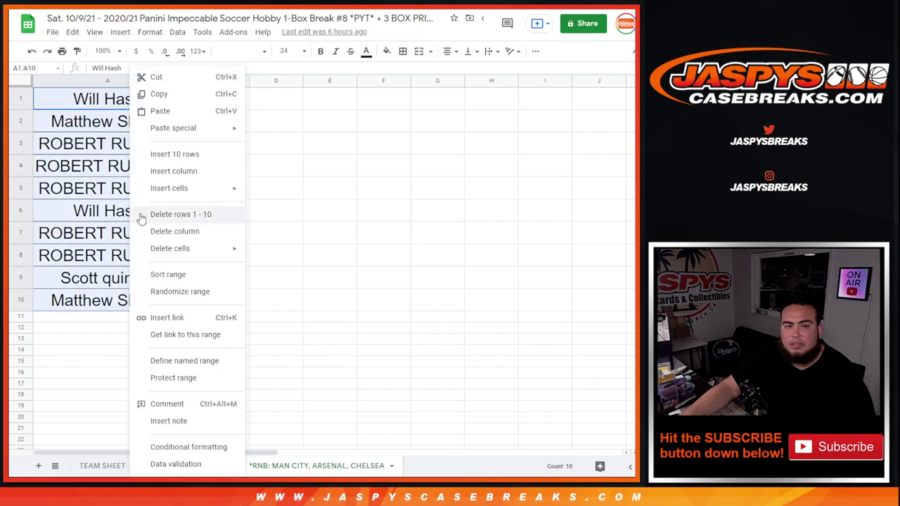
click(158, 94)
key(alt+Tab)
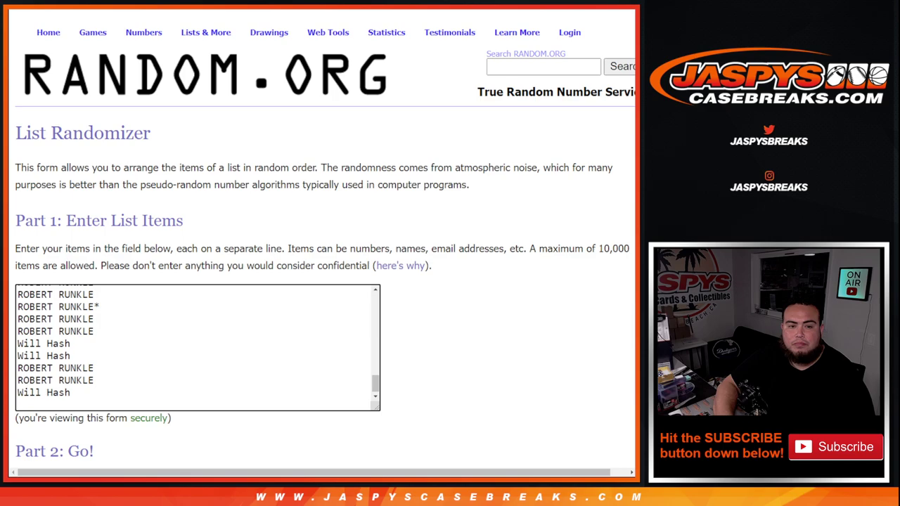
key(ctrl+v)
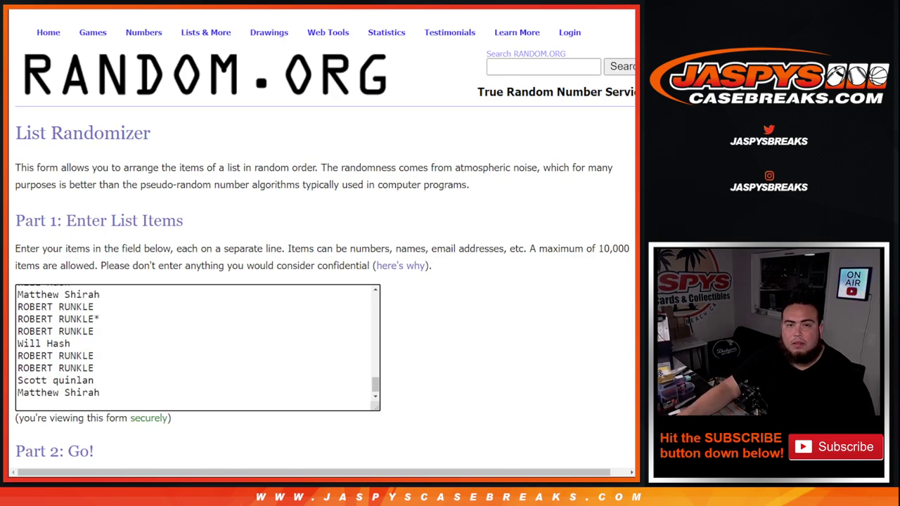
key(alt+Tab)
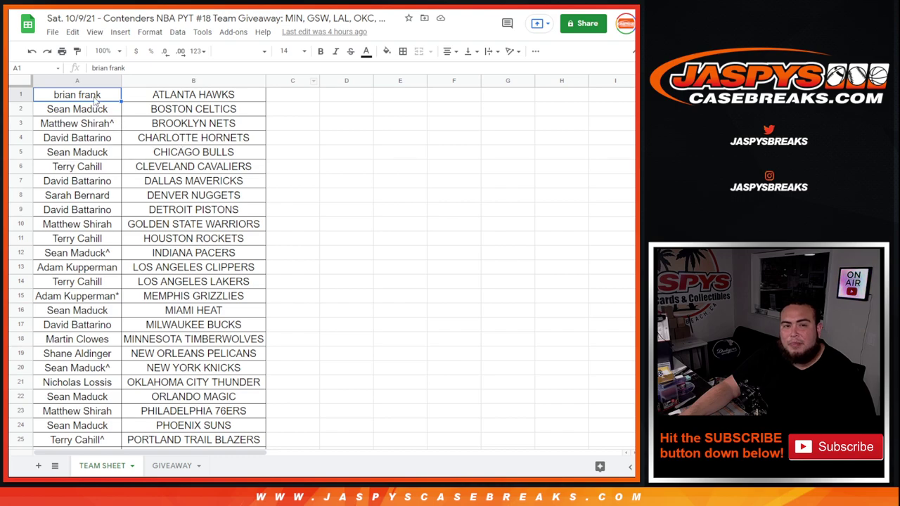
Paste the 30 NBA team sheet names into the randomizer list.
drag(94, 102, 77, 411)
scroll(98, 202, up, 3)
right_click(91, 185)
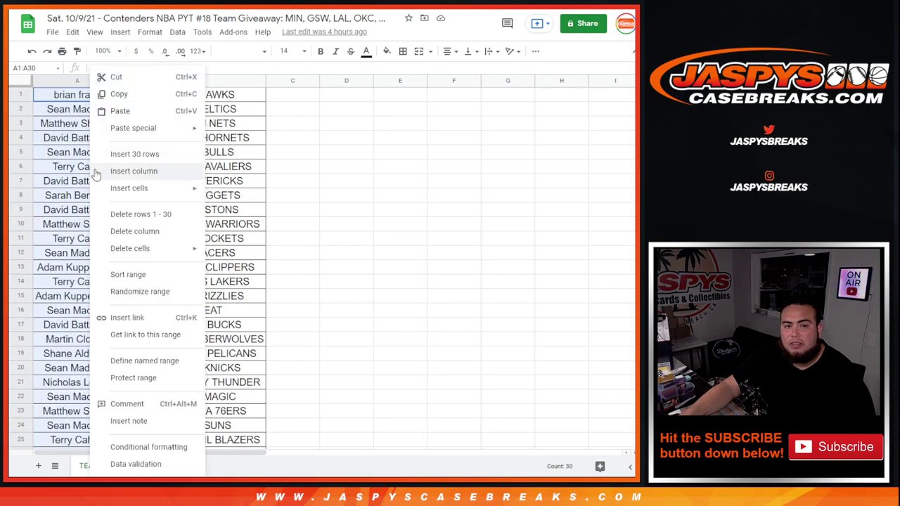
click(112, 92)
key(ctrl+Tab)
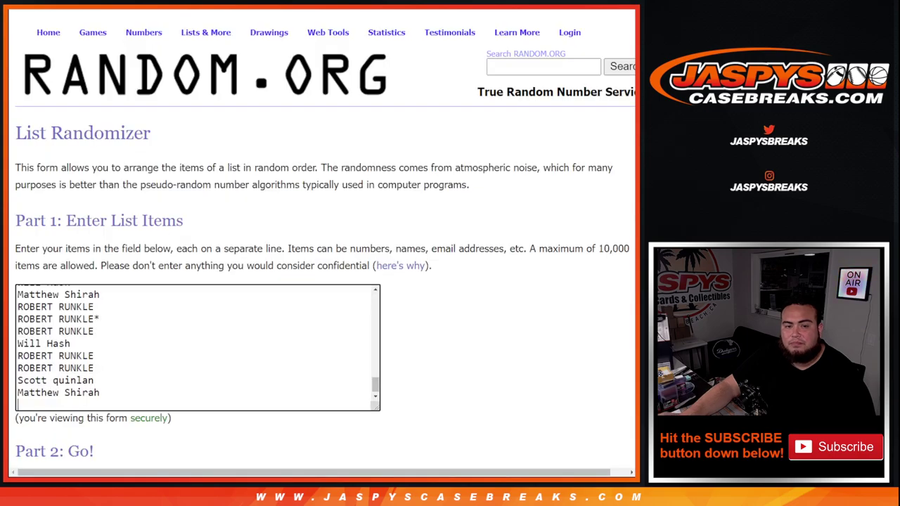
key(ctrl+a)
key(ctrl+v)
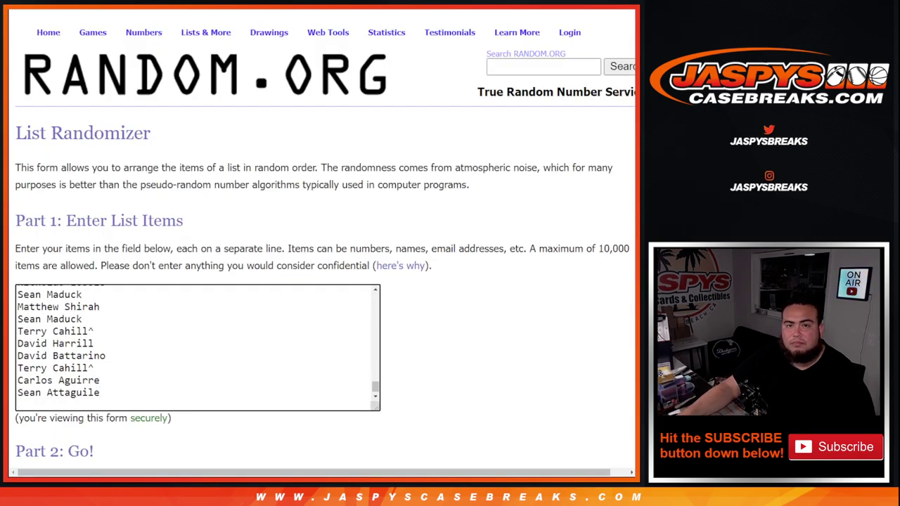
key(ctrl+shift+Tab)
key(ctrl+shift+Tab)
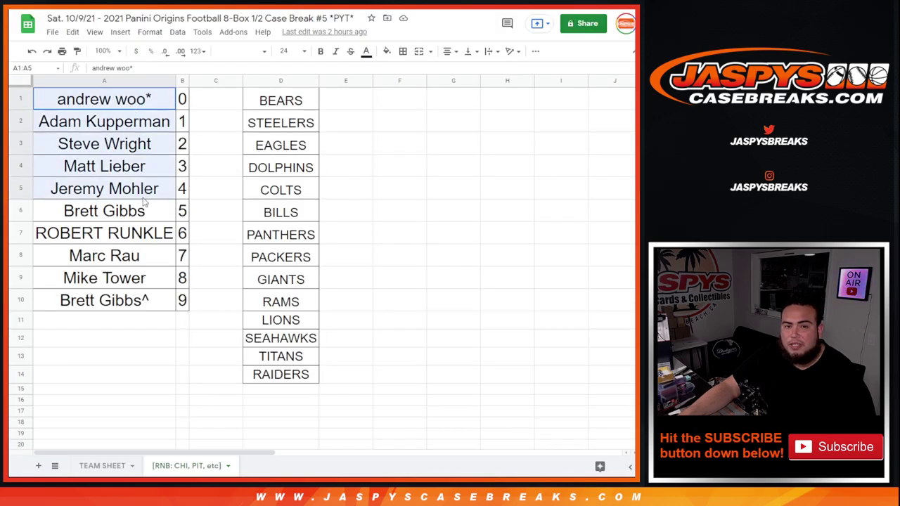
Paste the ten Origins Football names into the randomizer list.
drag(139, 102, 128, 306)
right_click(128, 307)
click(166, 93)
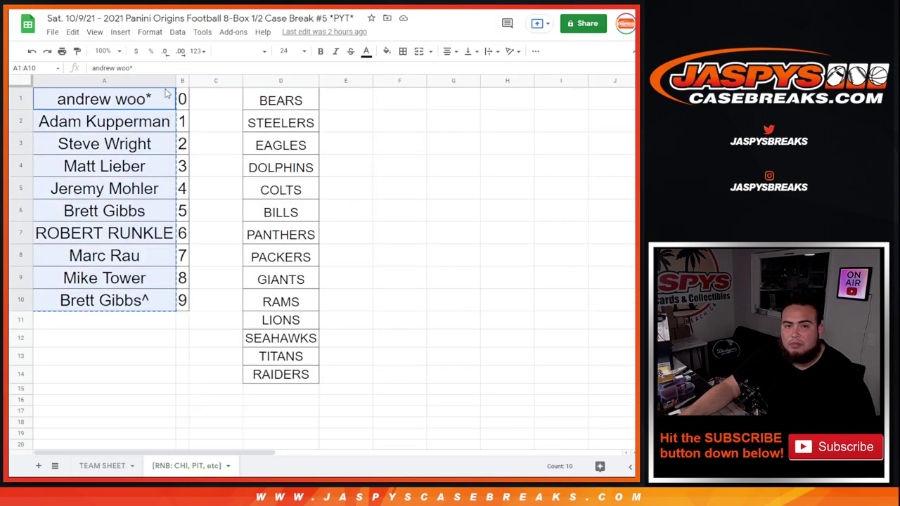
key(ctrl+Tab)
key(ctrl+a)
key(ctrl+v)
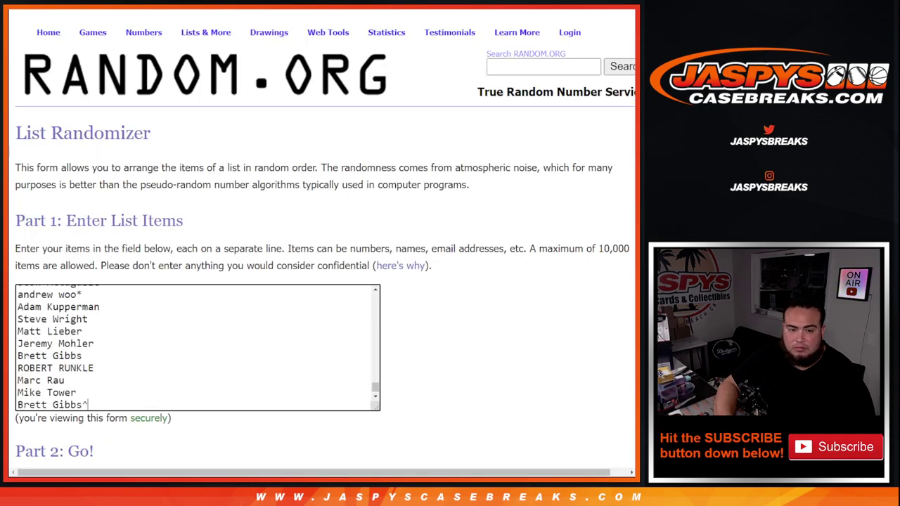
key(ctrl+shift+Tab)
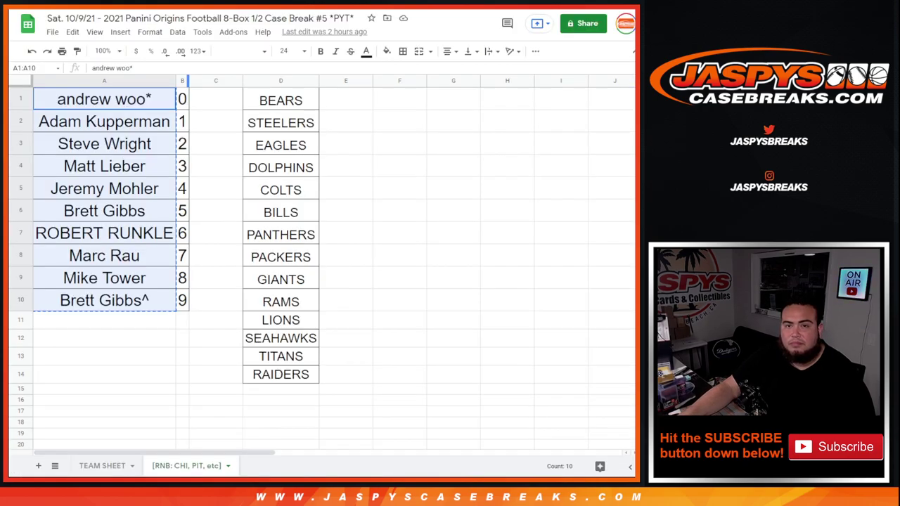
Copy the 2020 Mosaic Football Blaster buyer names from column A into the randomizer.
key(ctrl+shift+Tab)
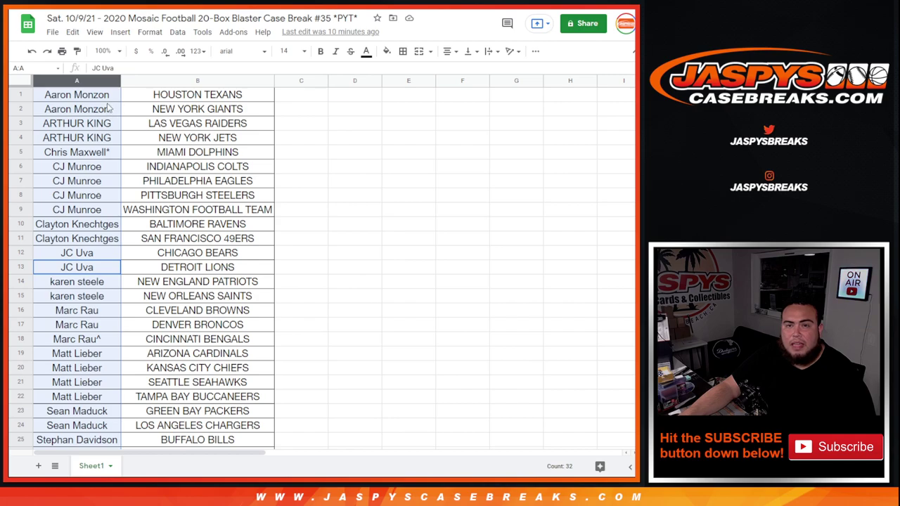
drag(83, 100, 83, 374)
scroll(80, 219, down, 1)
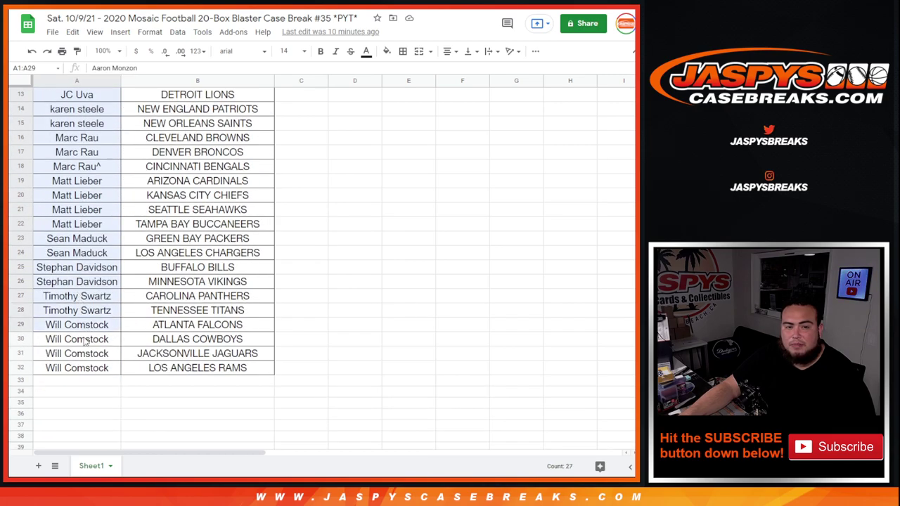
scroll(93, 317, up, 3)
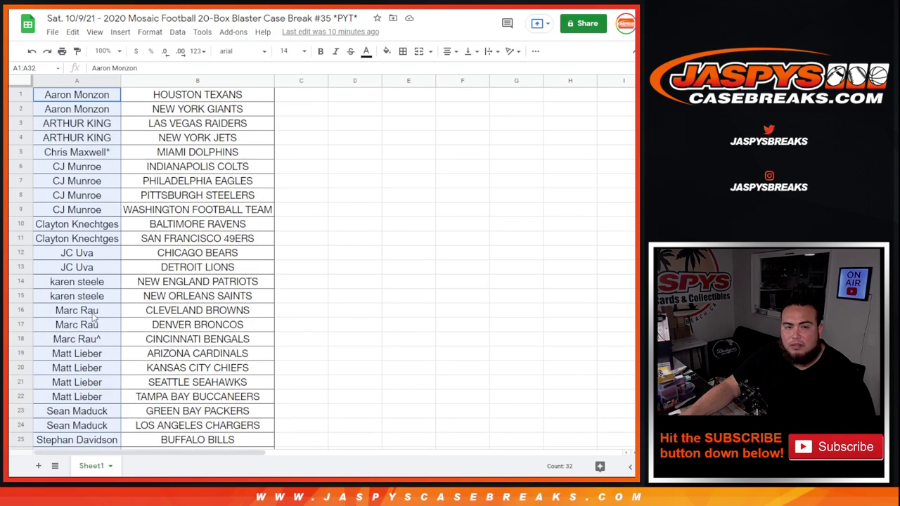
right_click(97, 195)
click(121, 92)
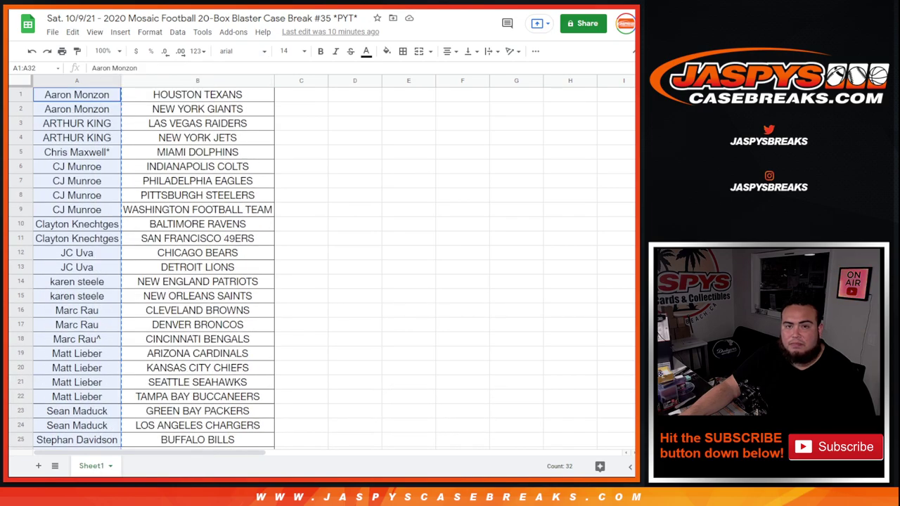
key(ctrl+Tab)
key(ctrl+a)
key(ctrl+v)
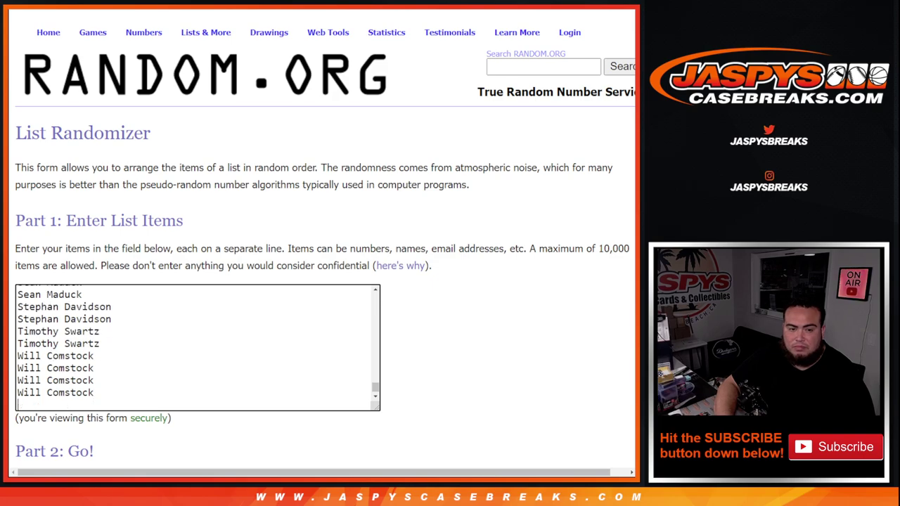
key(ctrl+shift+Tab)
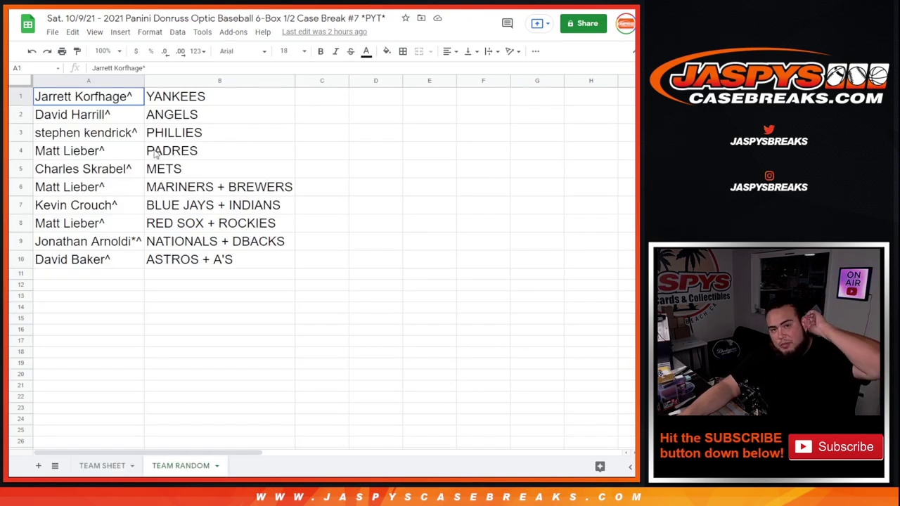
Add the ten Optic Baseball buyer names to the randomizer list.
drag(122, 100, 111, 261)
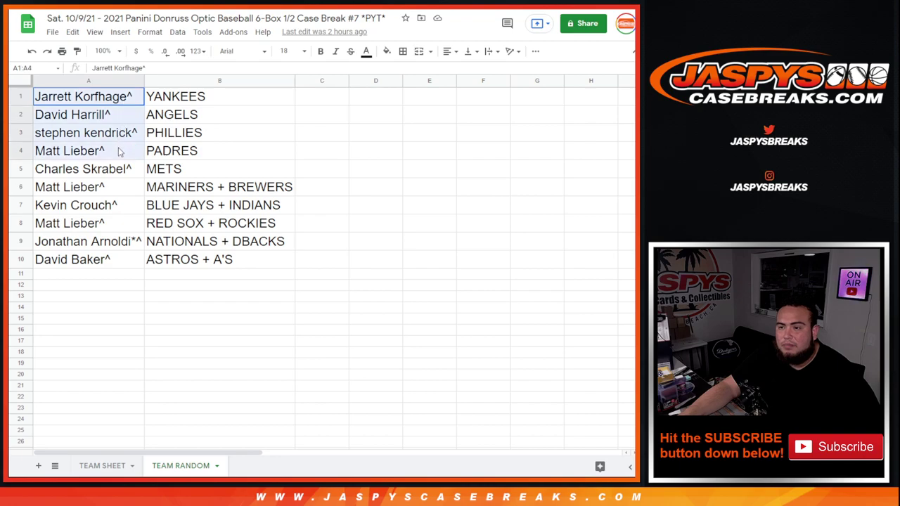
right_click(120, 176)
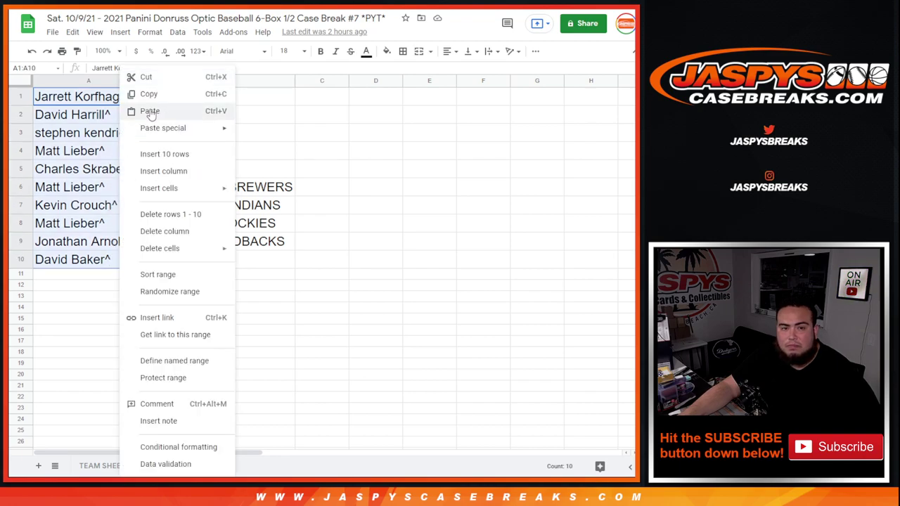
click(148, 93)
key(alt+Tab)
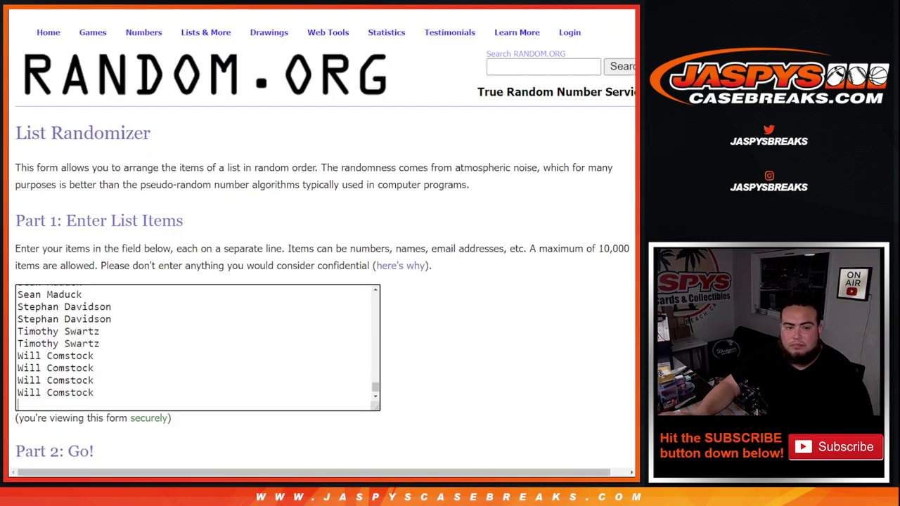
key(ctrl+v)
scroll(284, 338, up, 5)
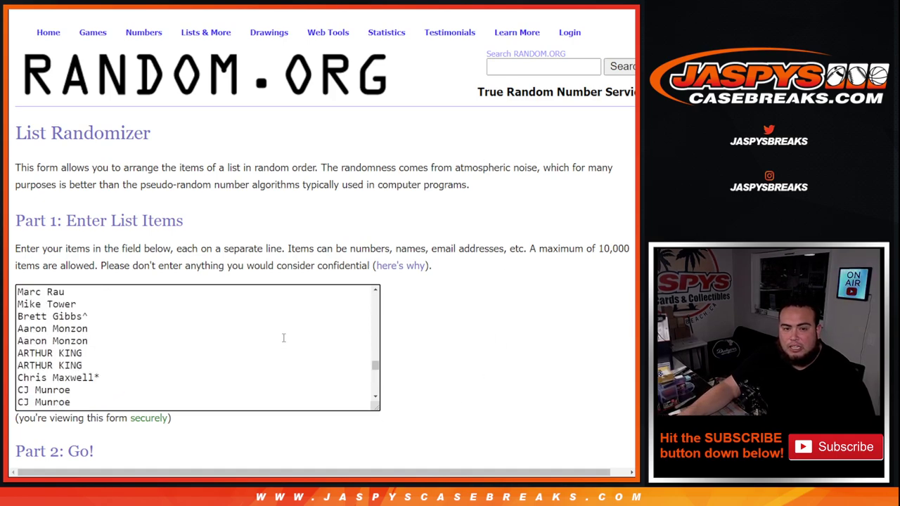
scroll(283, 338, up, 5)
scroll(284, 337, up, 5)
scroll(285, 335, up, 5)
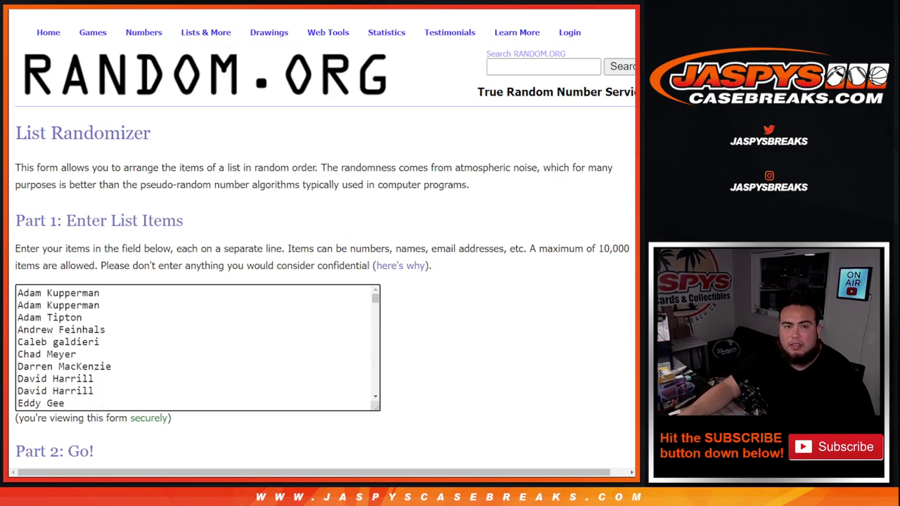
Review the Curry jersey giveaway page, highlighting each sold-out promo break from Big Cojones to Optic Baseball.
key(alt+Tab)
scroll(506, 281, down, 3)
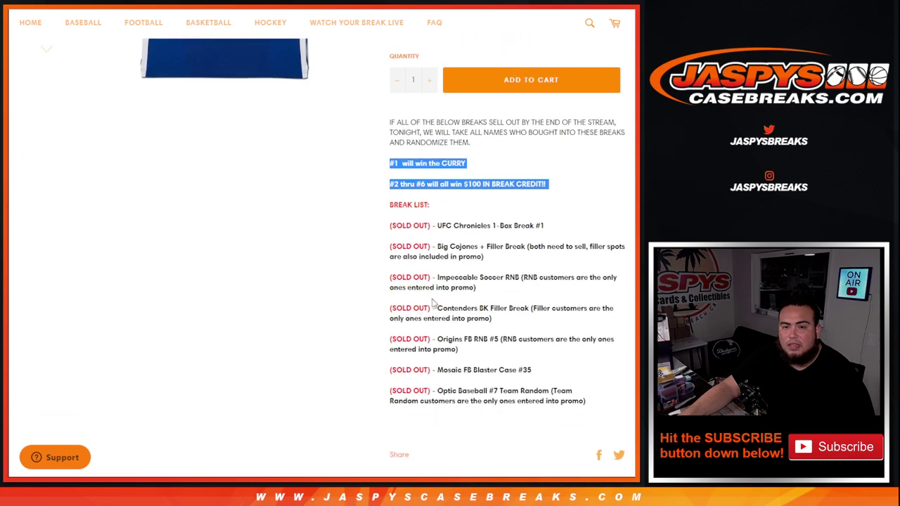
drag(411, 226, 587, 237)
drag(431, 246, 541, 259)
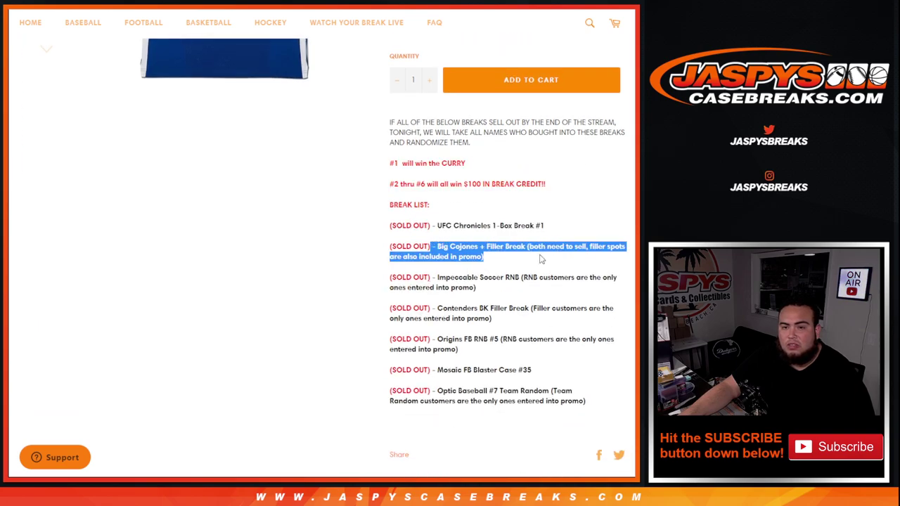
drag(437, 276, 540, 274)
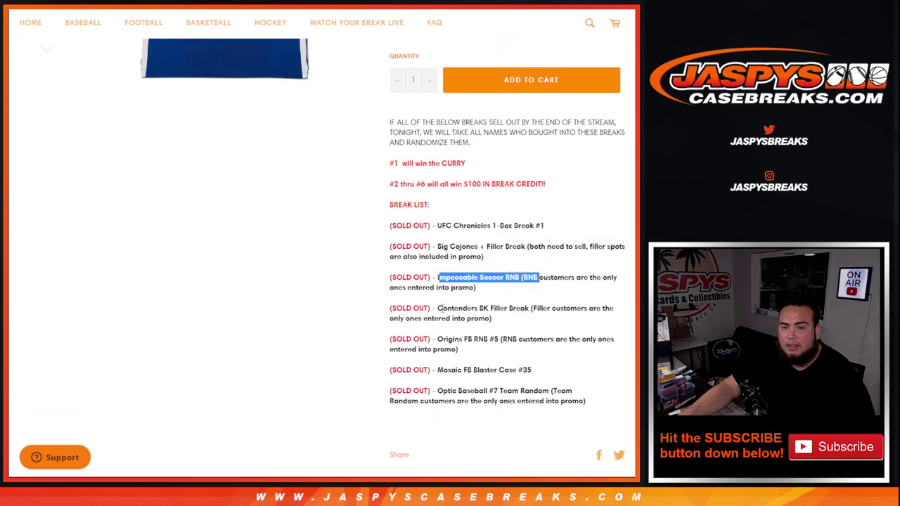
drag(440, 308, 578, 307)
drag(447, 339, 545, 340)
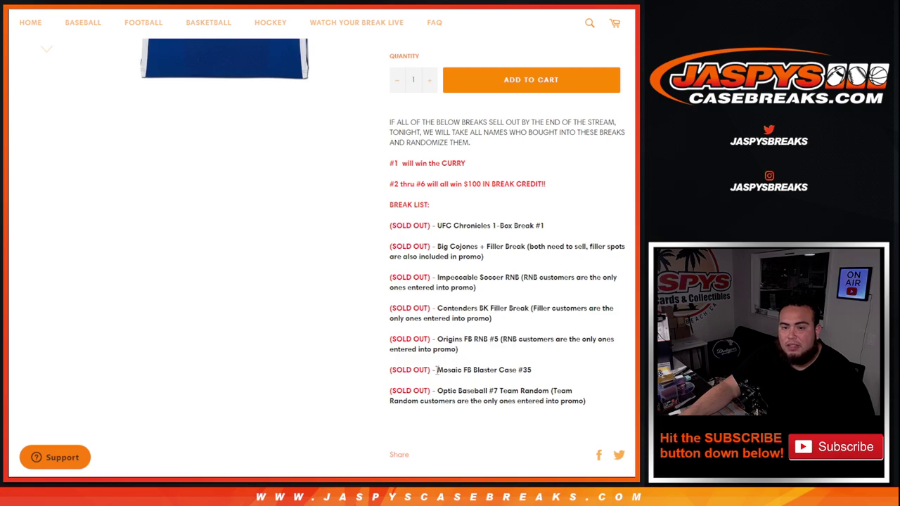
double_click(449, 370)
drag(444, 401, 588, 401)
click(588, 400)
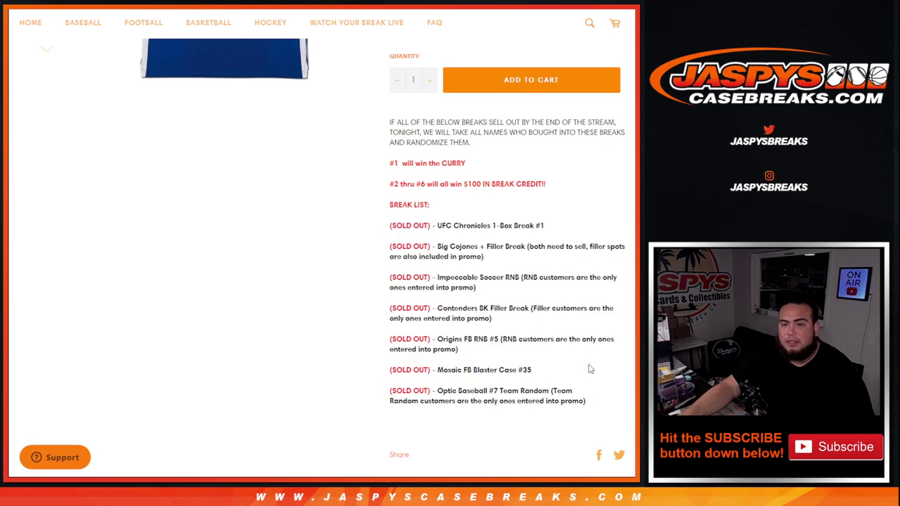
scroll(581, 366, up, 5)
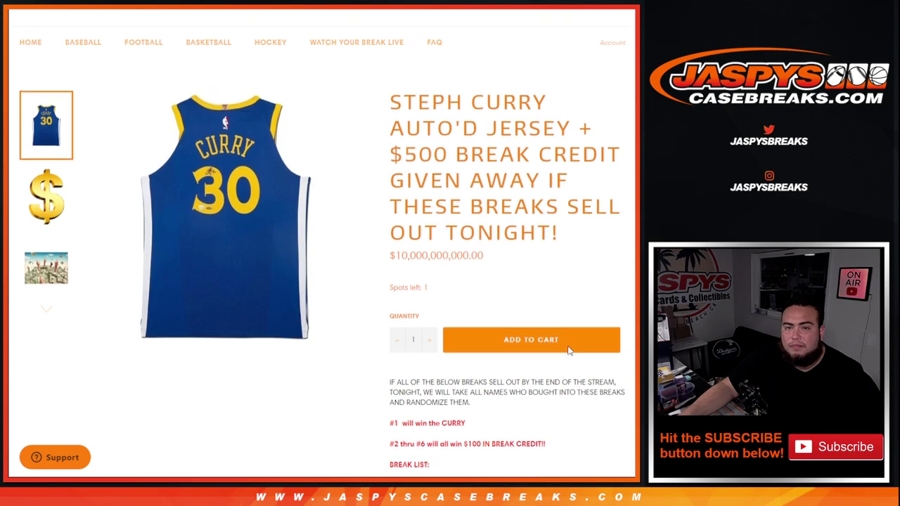
scroll(575, 316, down, 1)
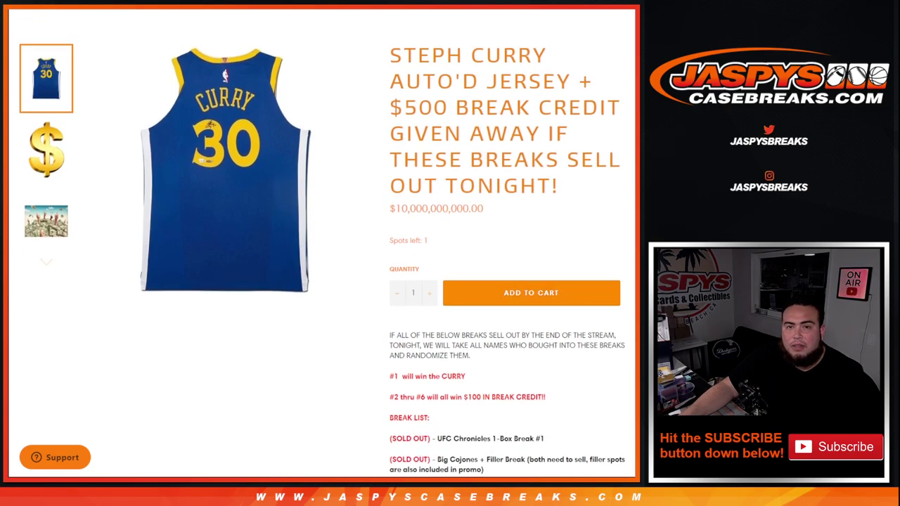
Roll two dice on the RANDOM.ORG Dice Roller.
key(ctrl+Tab)
key(ctrl+Tab)
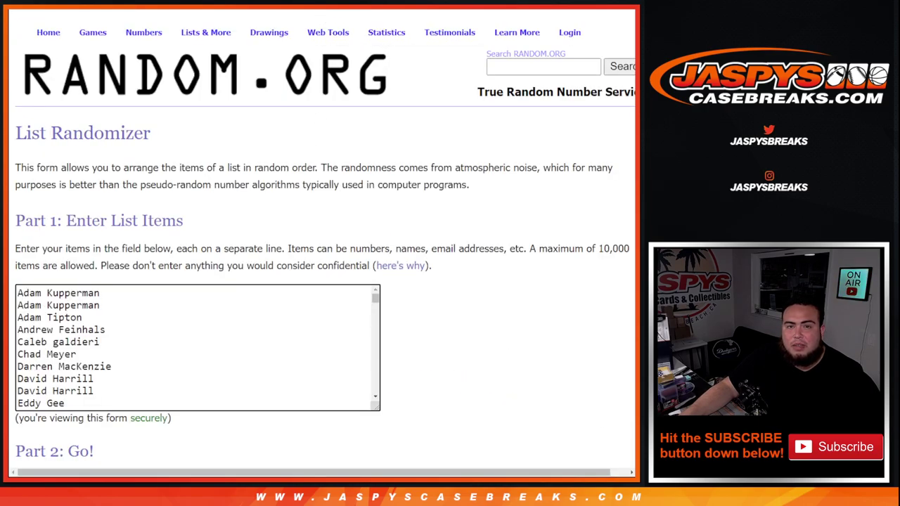
key(ctrl+shift+Tab)
click(41, 240)
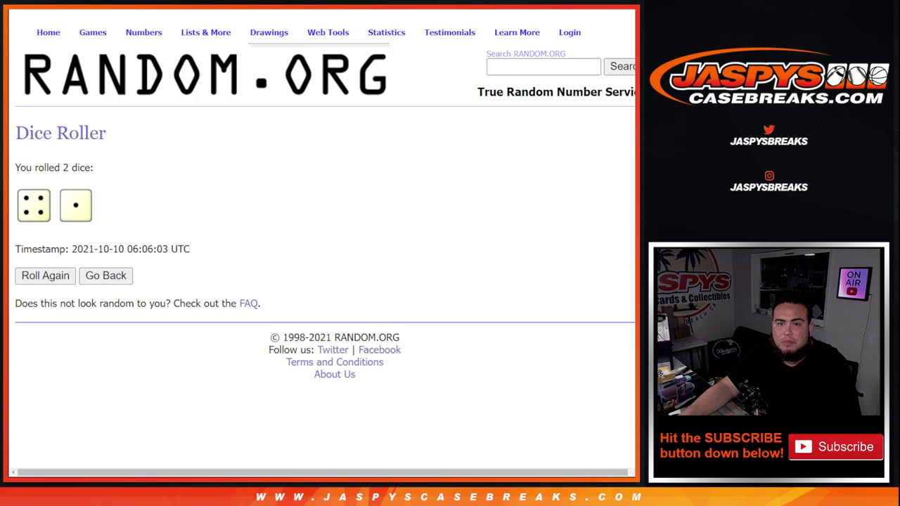
Randomize the 152-name list five times and highlight the five-times count.
key(ctrl+Tab)
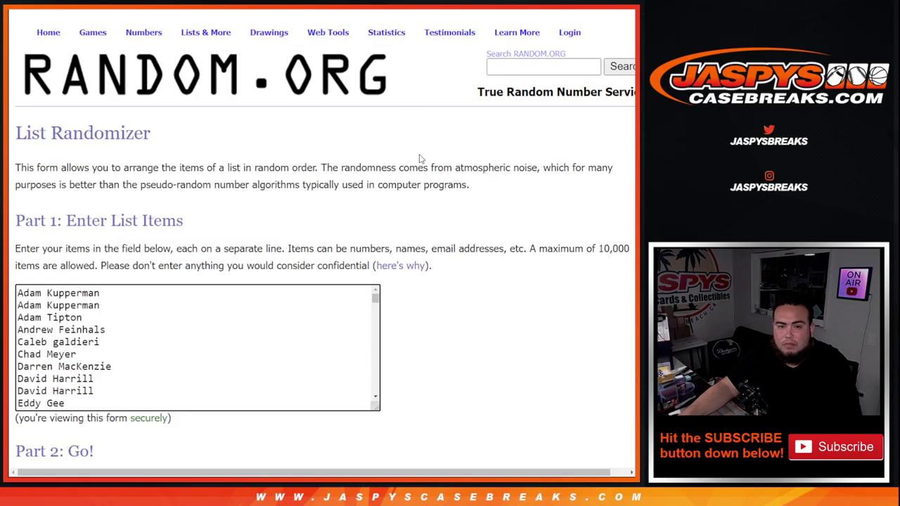
scroll(281, 211, down, 3)
click(31, 378)
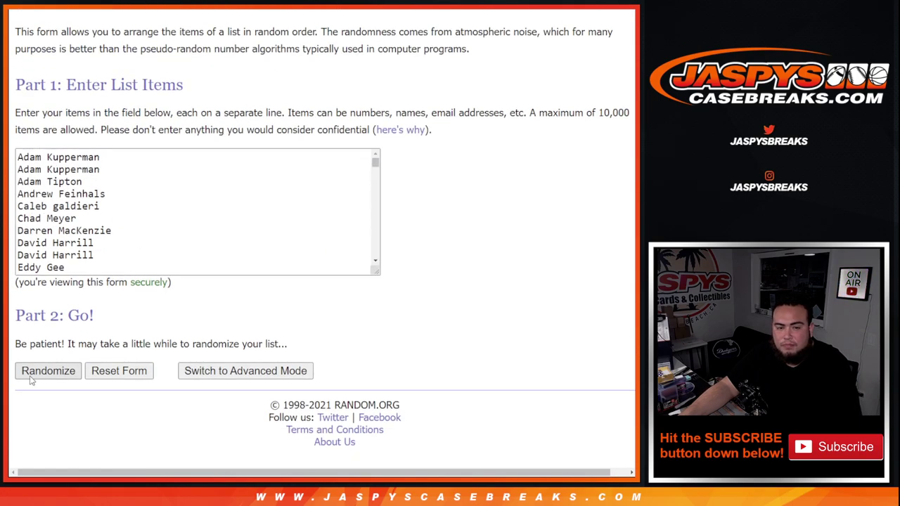
scroll(32, 378, down, 20)
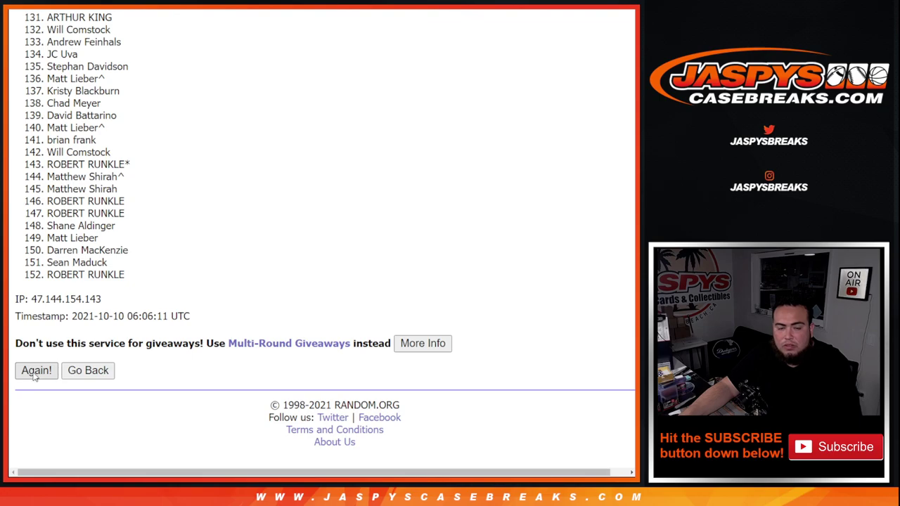
click(33, 376)
scroll(34, 377, down, 20)
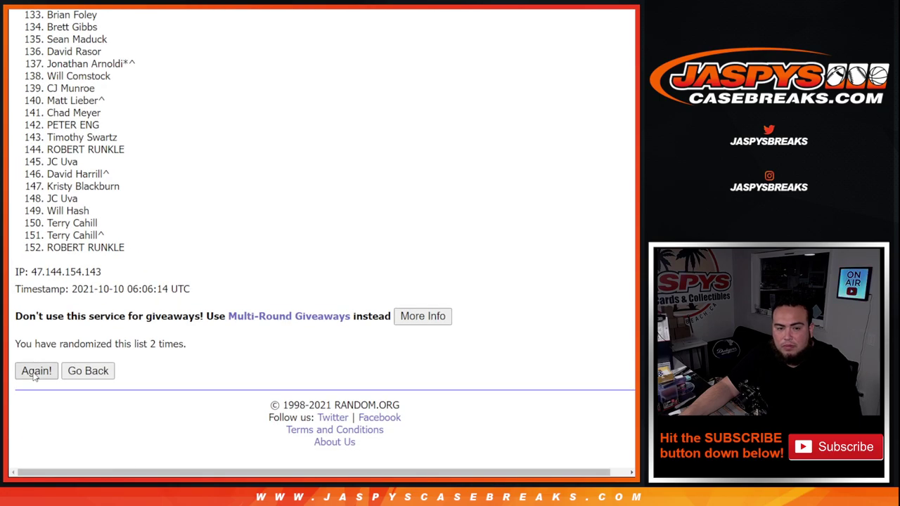
click(34, 376)
scroll(33, 377, down, 20)
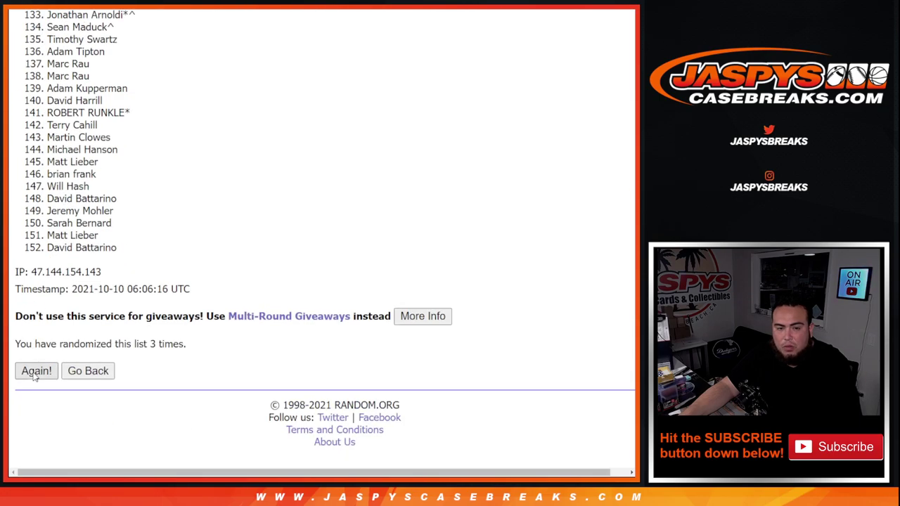
click(34, 377)
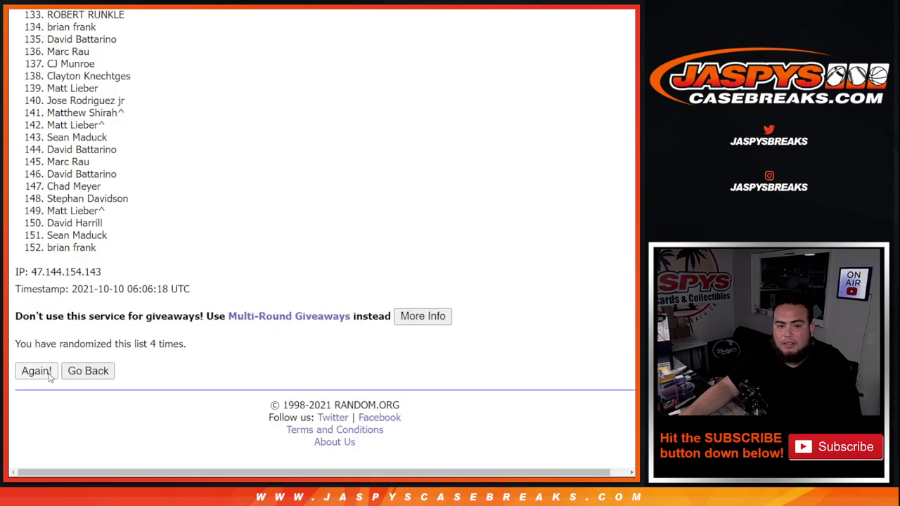
key(Return)
scroll(190, 371, down, 20)
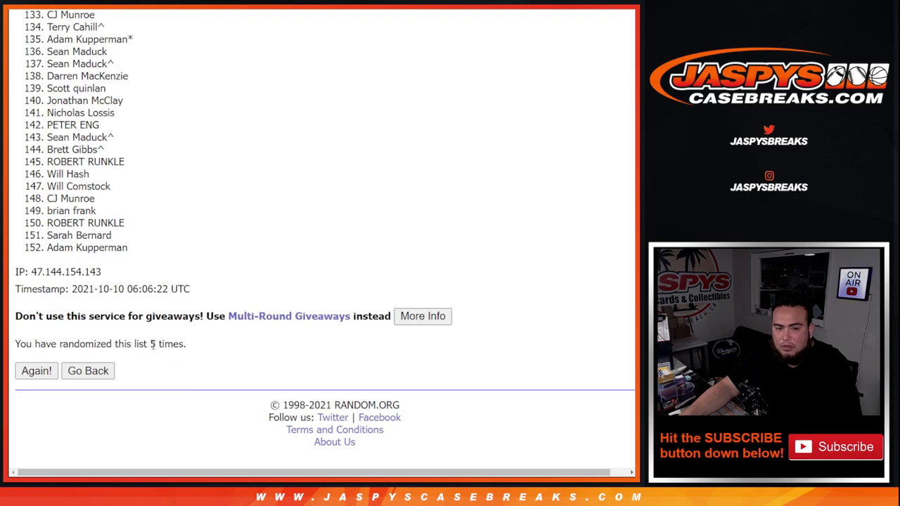
drag(152, 344, 199, 347)
click(344, 224)
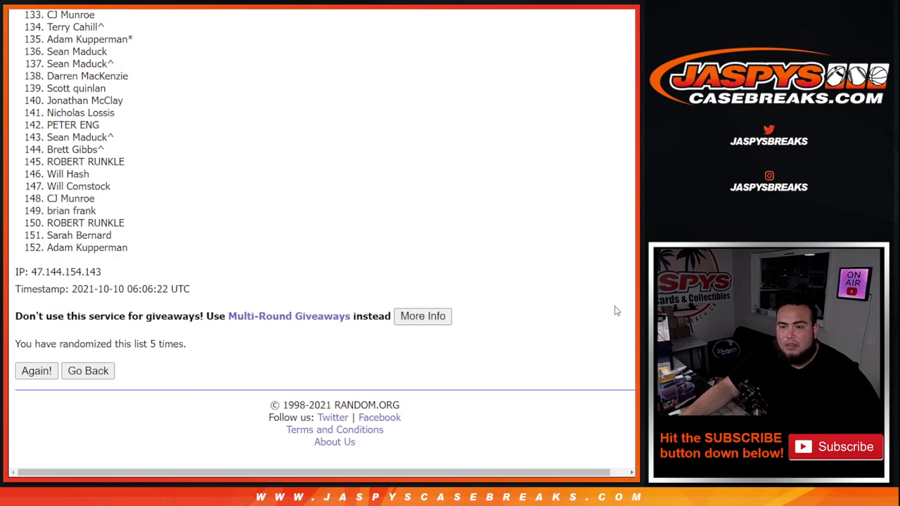
Scroll up through the RANDOM.ORG randomized list of names.
scroll(615, 311, up, 2)
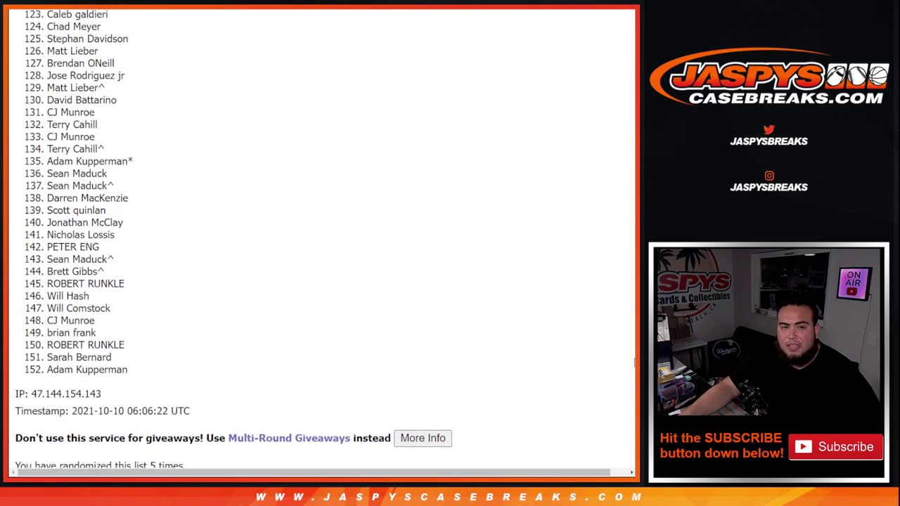
scroll(631, 352, up, 1)
scroll(628, 341, up, 1)
scroll(619, 316, up, 2)
scroll(615, 302, up, 1)
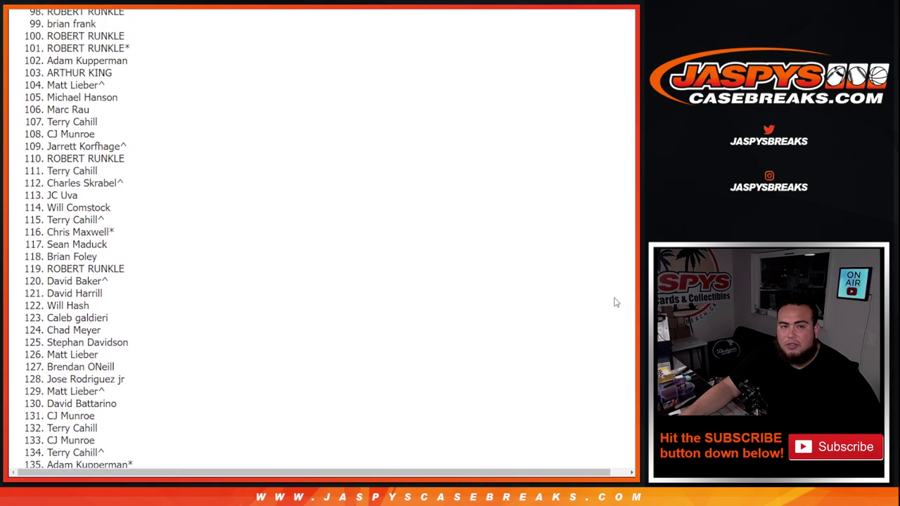
scroll(612, 292, up, 2)
scroll(605, 274, up, 1)
scroll(598, 258, up, 2)
scroll(592, 242, up, 1)
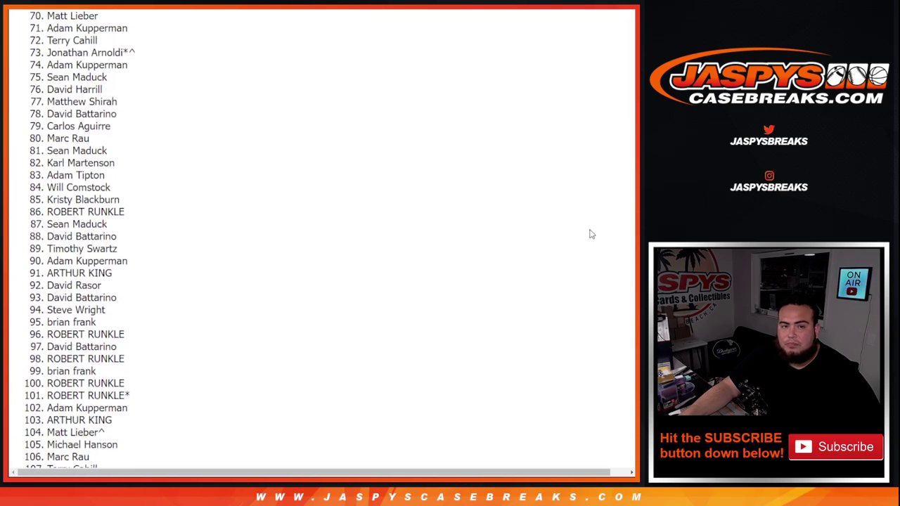
scroll(587, 225, up, 2)
scroll(579, 204, up, 1)
scroll(575, 186, up, 2)
scroll(571, 172, up, 1)
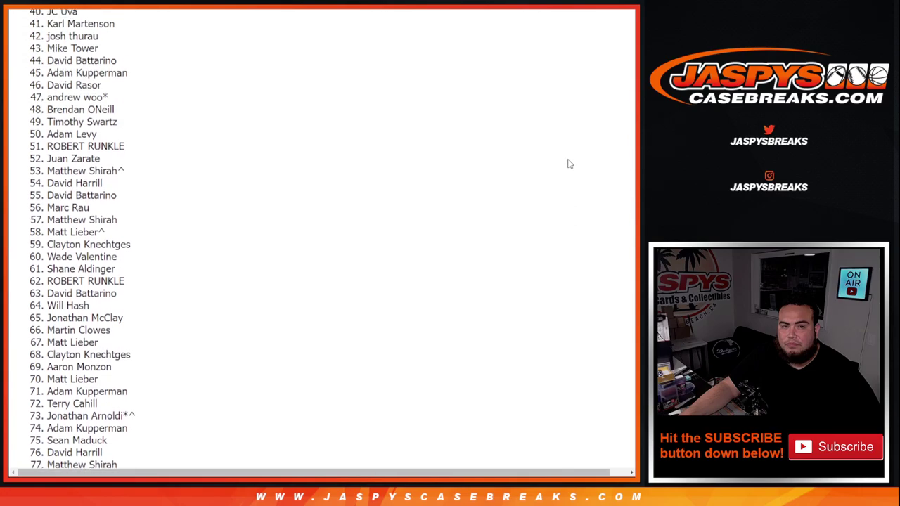
scroll(566, 155, up, 1)
key(End)
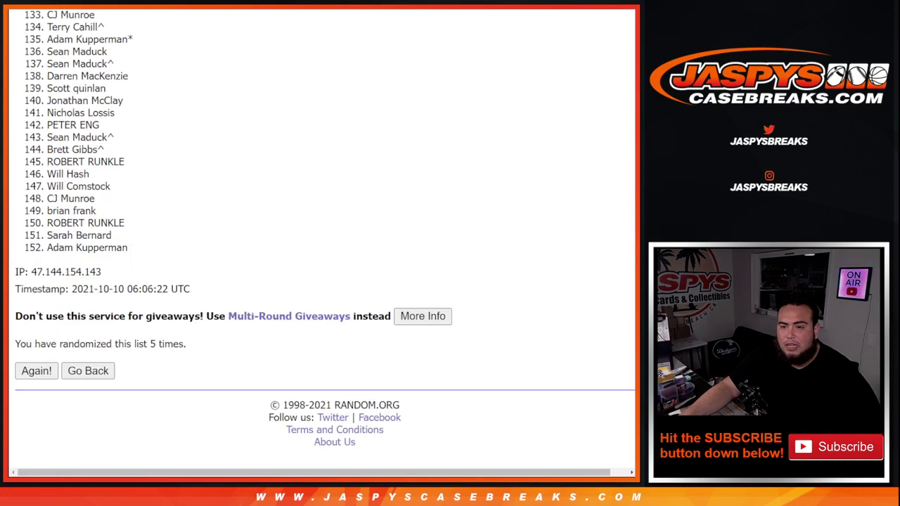
scroll(623, 233, up, 3)
scroll(623, 232, up, 10)
scroll(622, 211, up, 3)
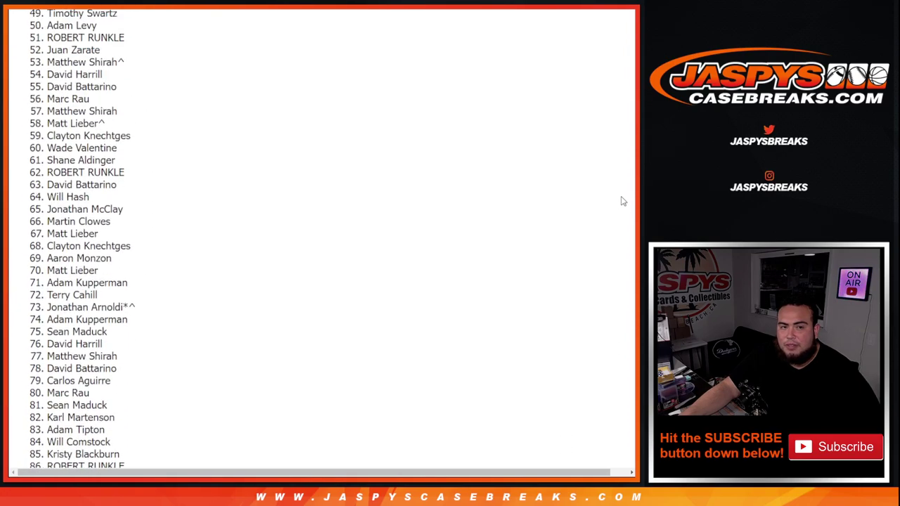
scroll(632, 199, up, 2)
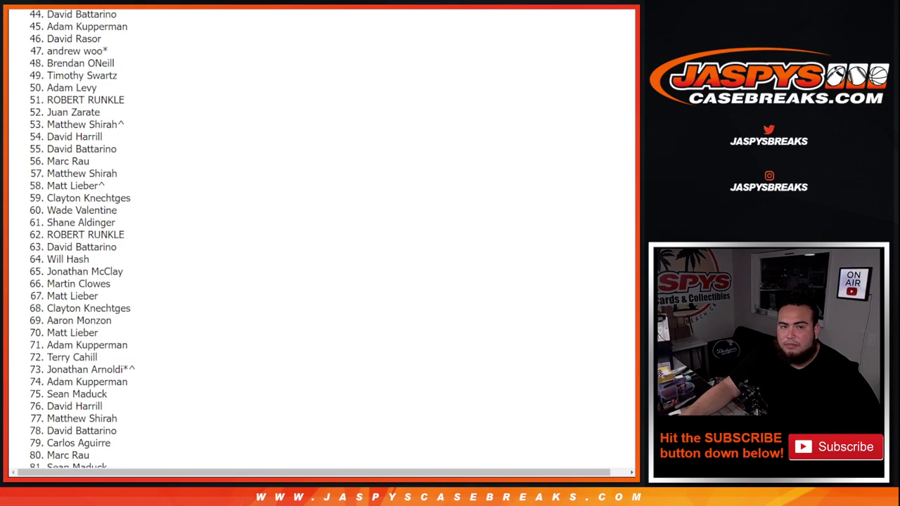
scroll(632, 199, up, 1)
scroll(632, 199, up, 2)
scroll(633, 199, up, 1)
scroll(633, 200, up, 1)
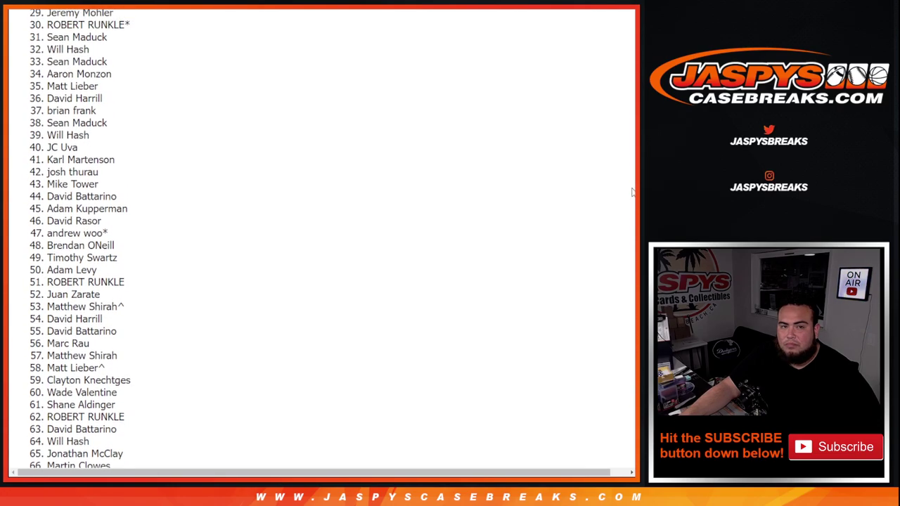
scroll(632, 197, up, 1)
scroll(632, 190, up, 1)
scroll(631, 176, up, 1)
scroll(631, 174, up, 1)
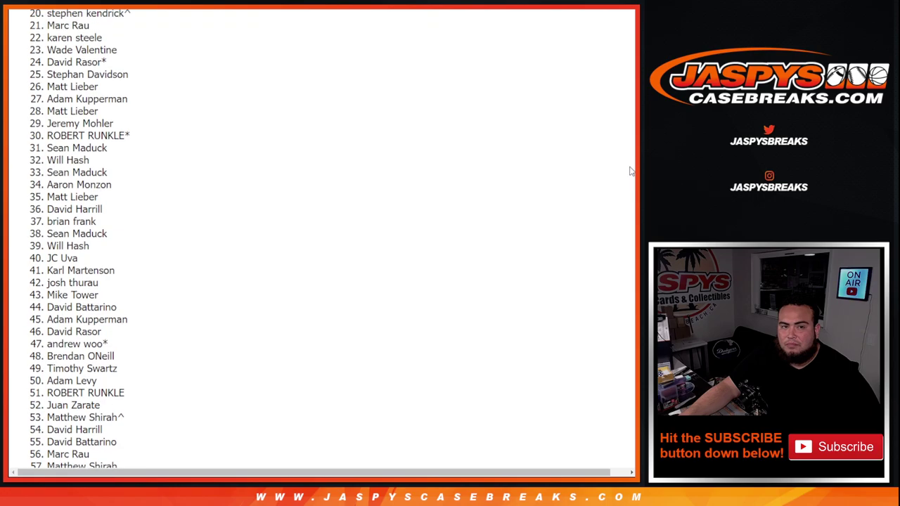
scroll(630, 171, up, 1)
scroll(629, 167, up, 1)
scroll(627, 163, up, 1)
scroll(626, 161, up, 1)
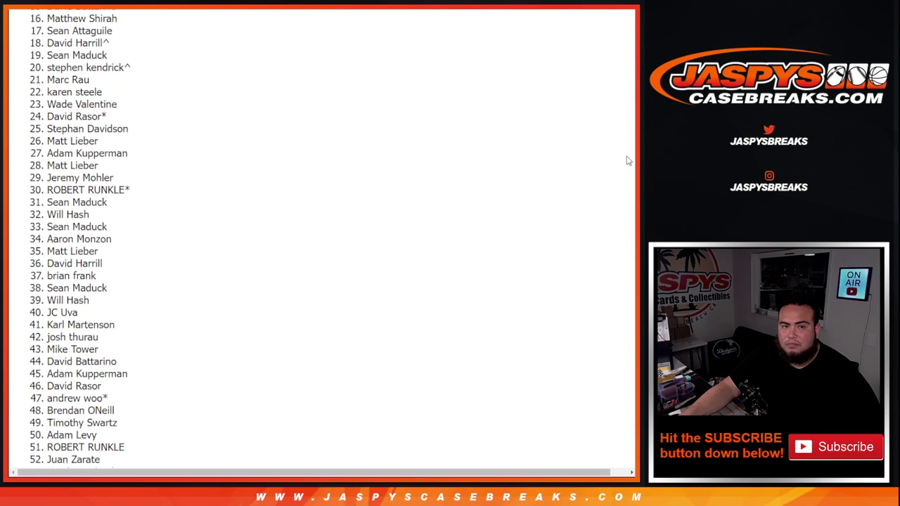
scroll(626, 160, up, 1)
scroll(625, 157, up, 1)
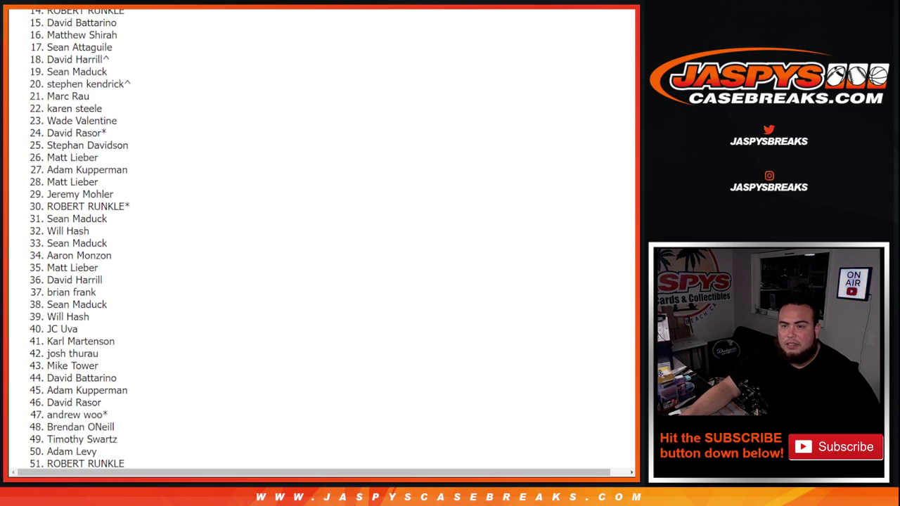
scroll(321, 239, up, 1)
scroll(321, 239, up, 1)
scroll(321, 239, up, 1)
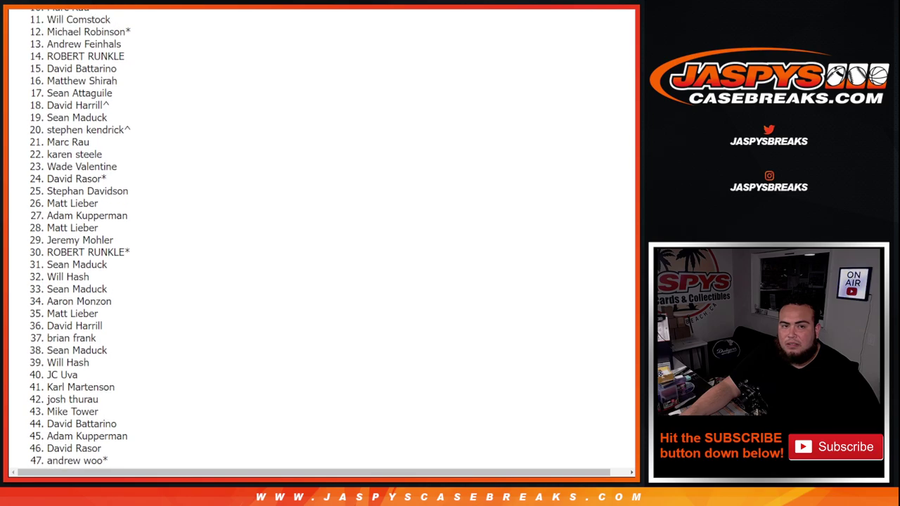
scroll(321, 239, up, 1)
scroll(321, 239, up, 1)
scroll(322, 239, up, 1)
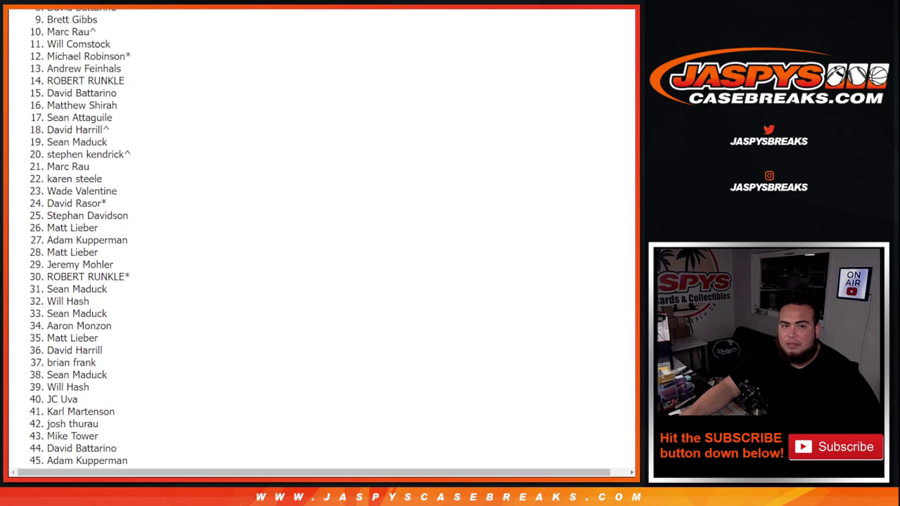
scroll(321, 239, up, 1)
scroll(321, 239, up, 1)
scroll(321, 238, up, 1)
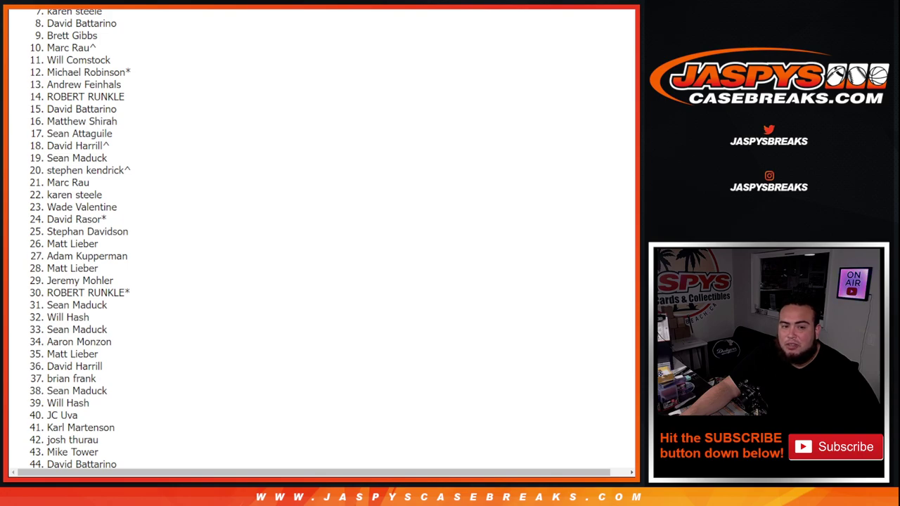
scroll(321, 239, up, 1)
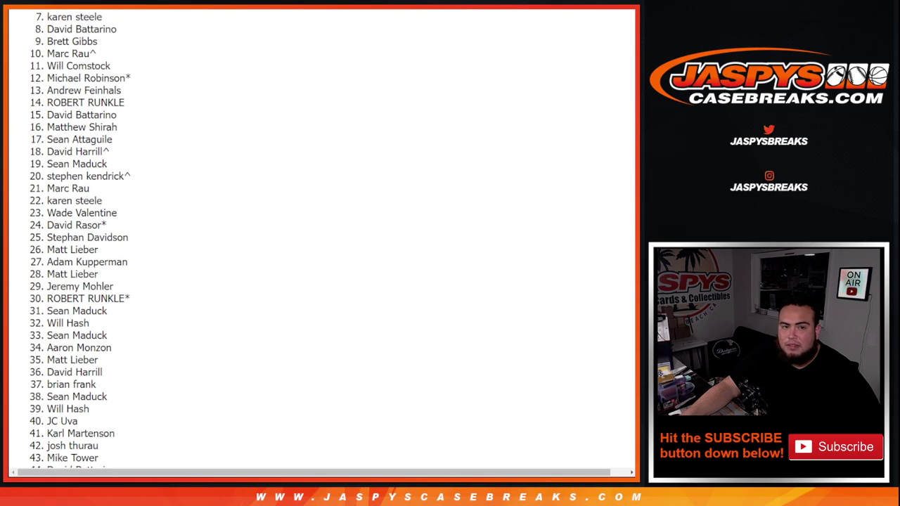
scroll(321, 239, up, 1)
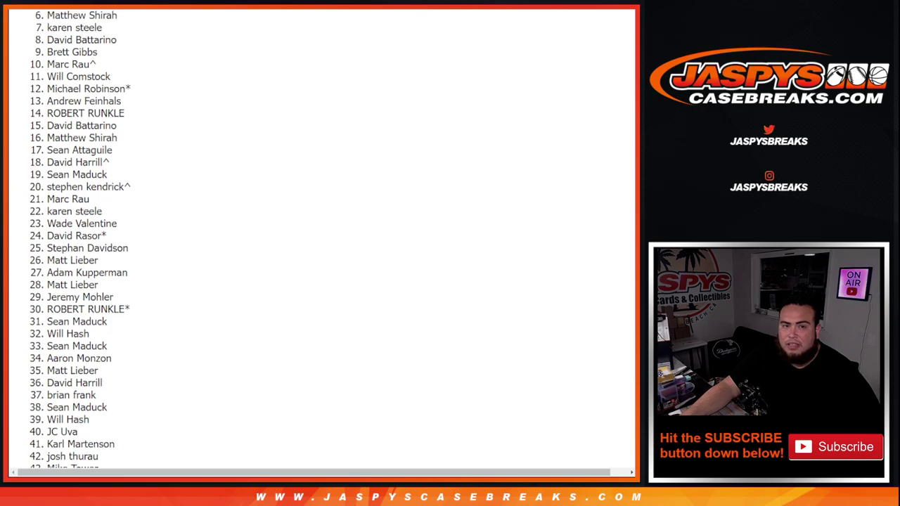
scroll(322, 239, up, 1)
scroll(321, 239, up, 1)
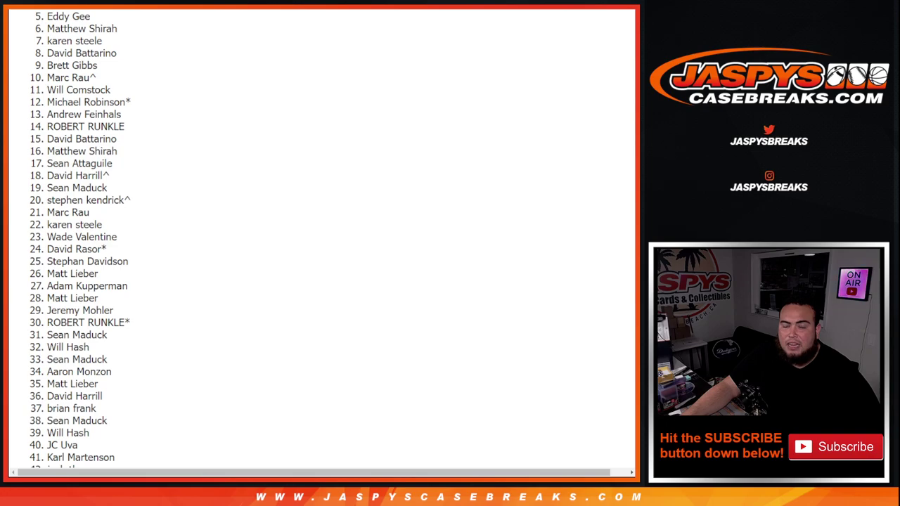
scroll(321, 239, up, 1)
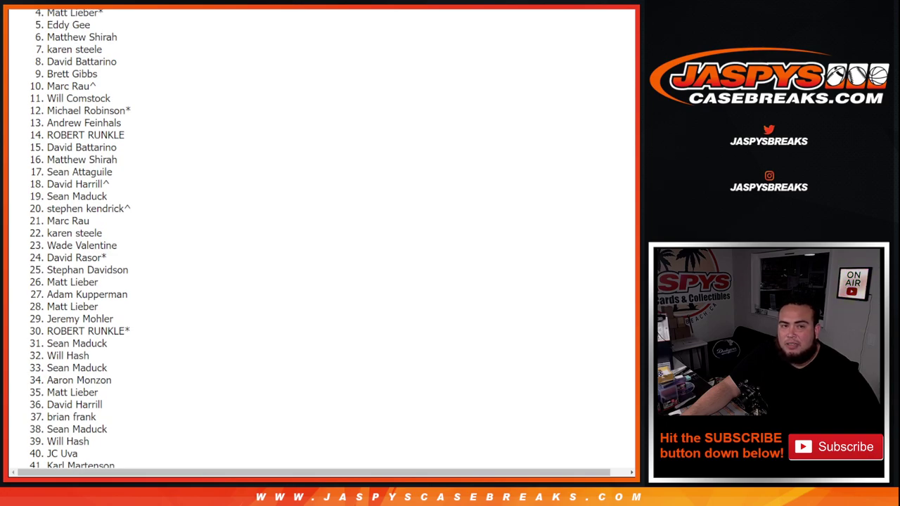
scroll(322, 239, up, 1)
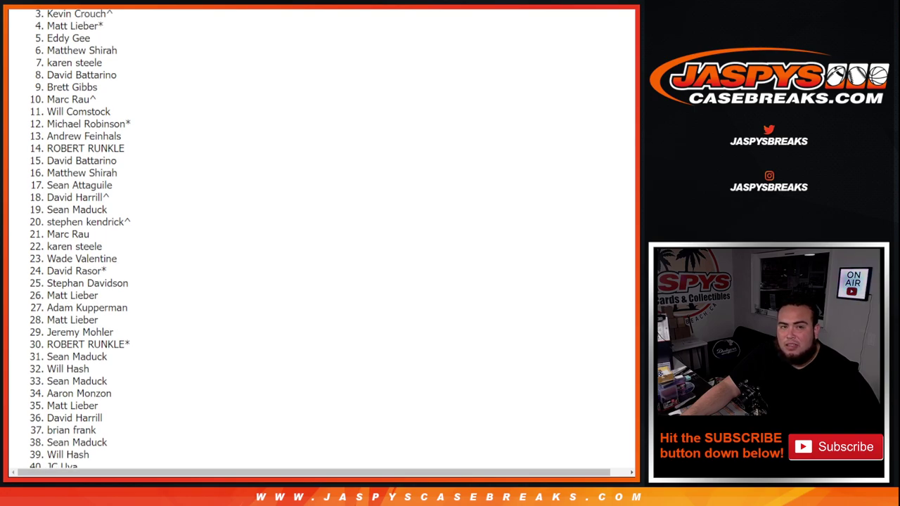
scroll(321, 239, up, 1)
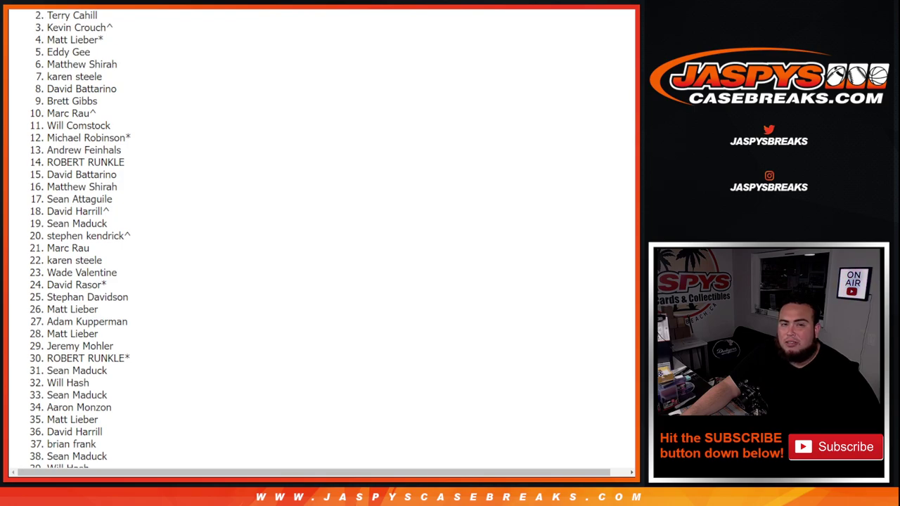
scroll(321, 239, up, 2)
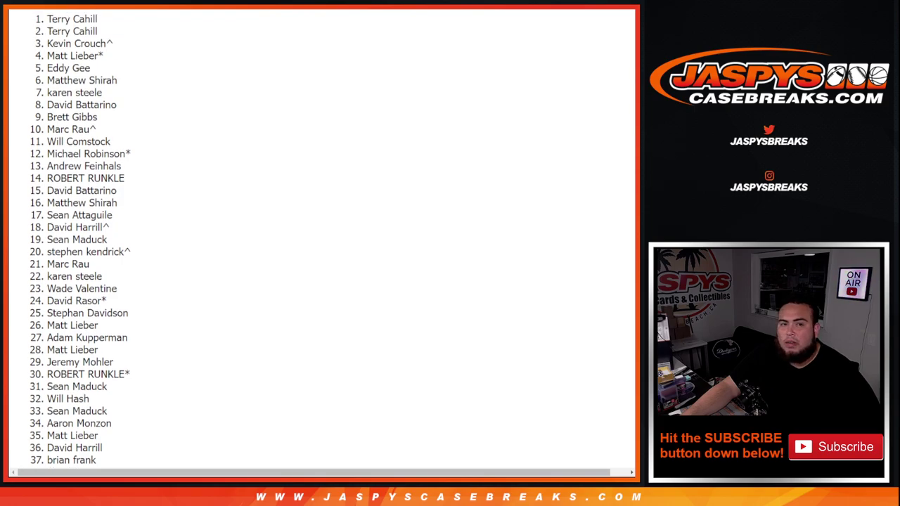
scroll(148, 237, up, 5)
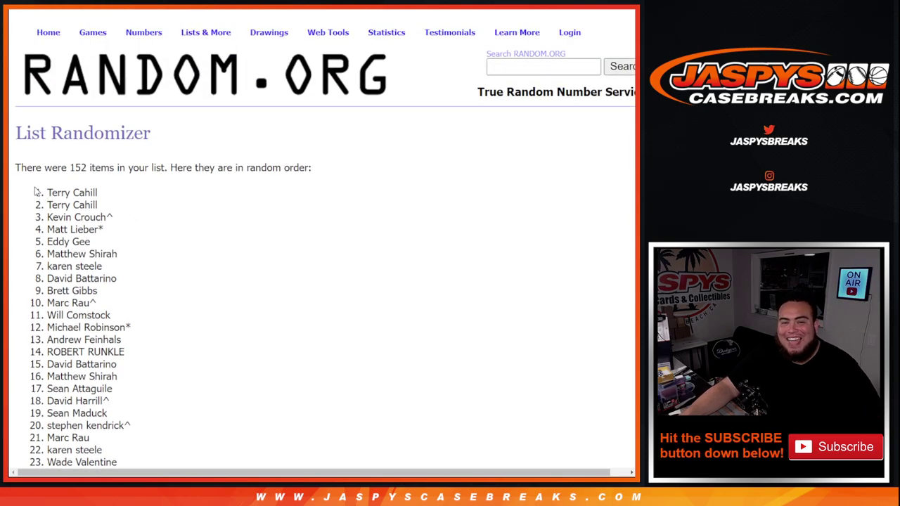
Paste the randomized names from RANDOM.ORG into column A starting at A1.
mouse_move(31, 197)
mouse_down()
mouse_move(155, 243)
mouse_move(155, 257)
mouse_up()
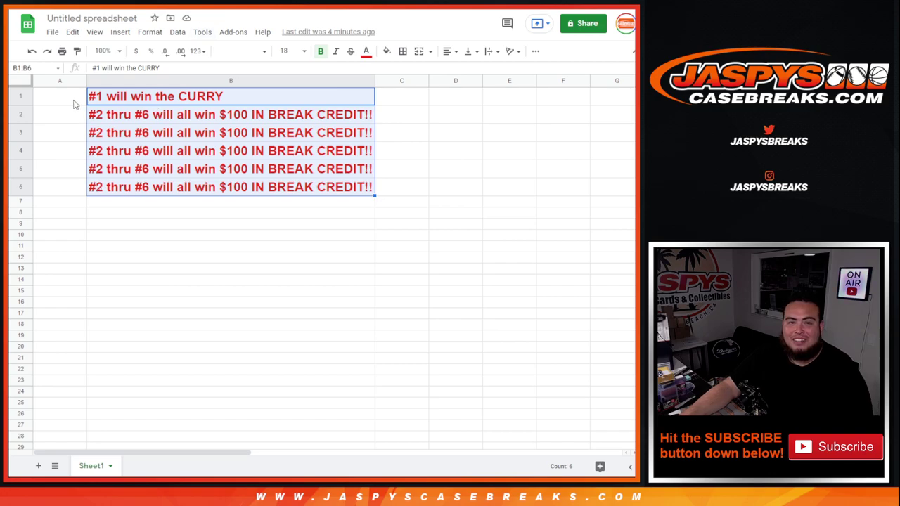
click(74, 104)
key(ctrl+v)
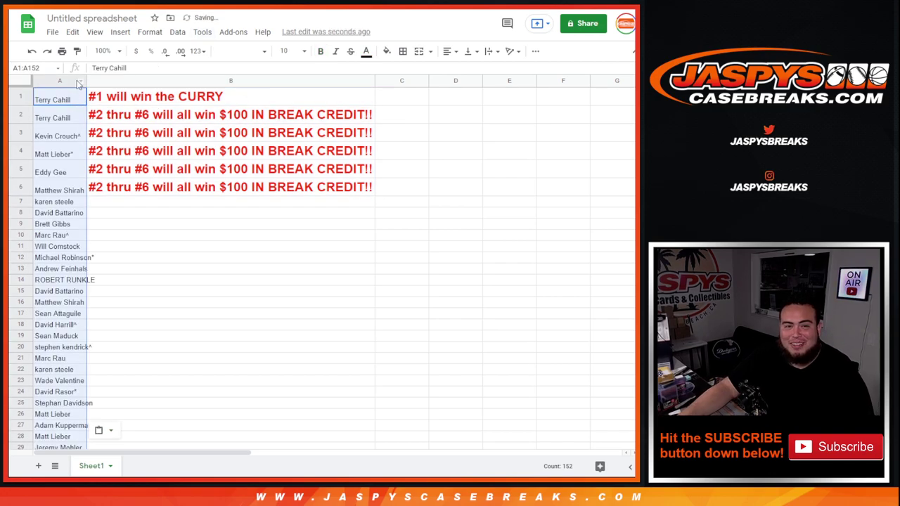
Widen column A and set the top six names in A1:A6 to font size 18.
right_click(81, 82)
click(86, 82)
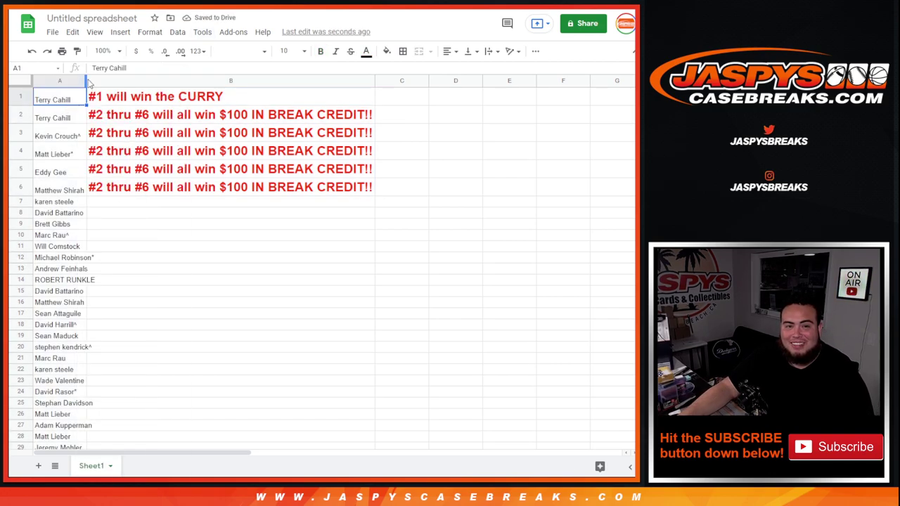
drag(88, 79, 100, 79)
drag(62, 102, 62, 188)
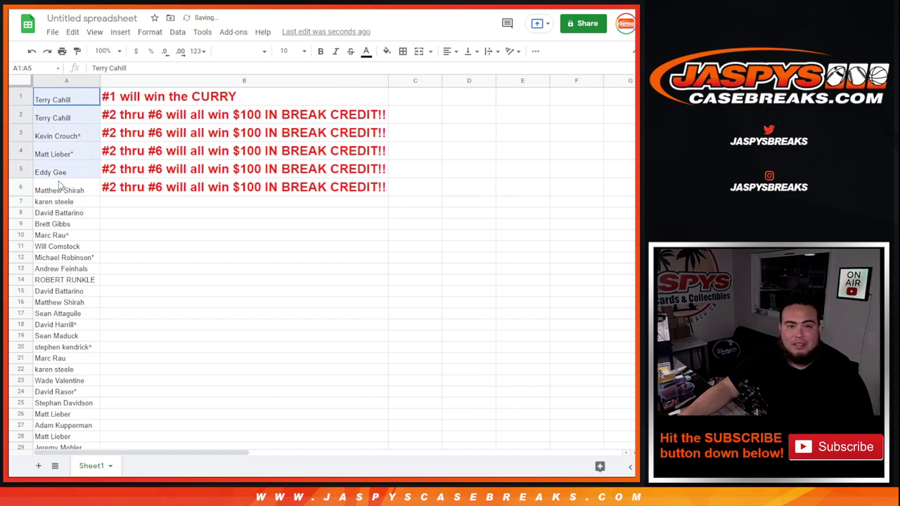
click(288, 51)
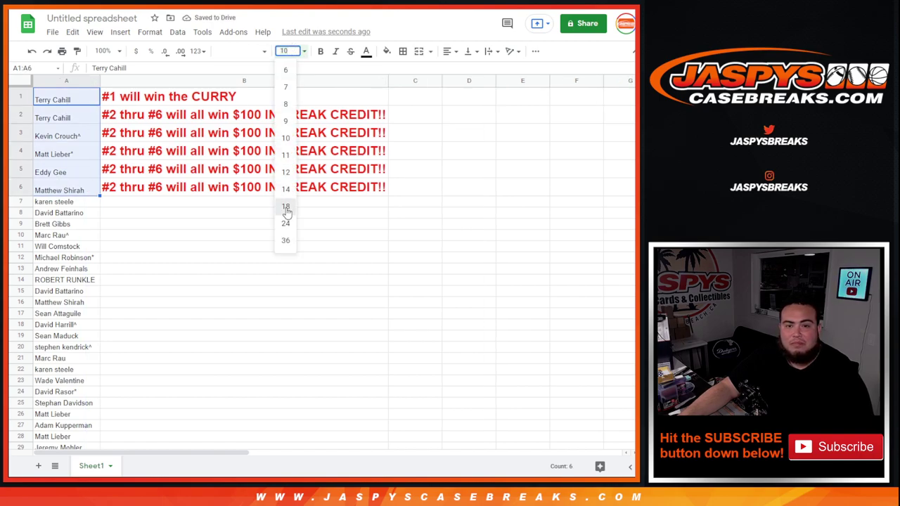
click(285, 204)
Autofit column A, highlight winner rows 1–6 one by one, then return to the Curry jersey page.
double_click(100, 79)
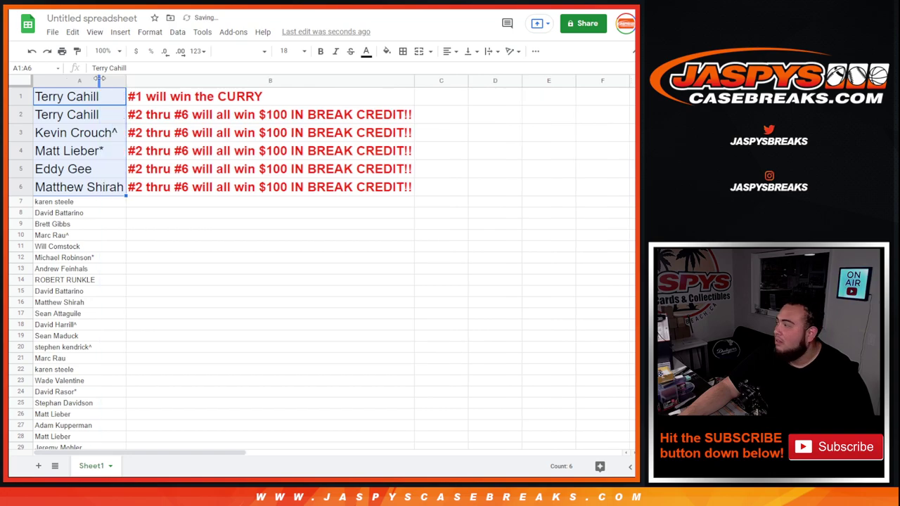
click(20, 95)
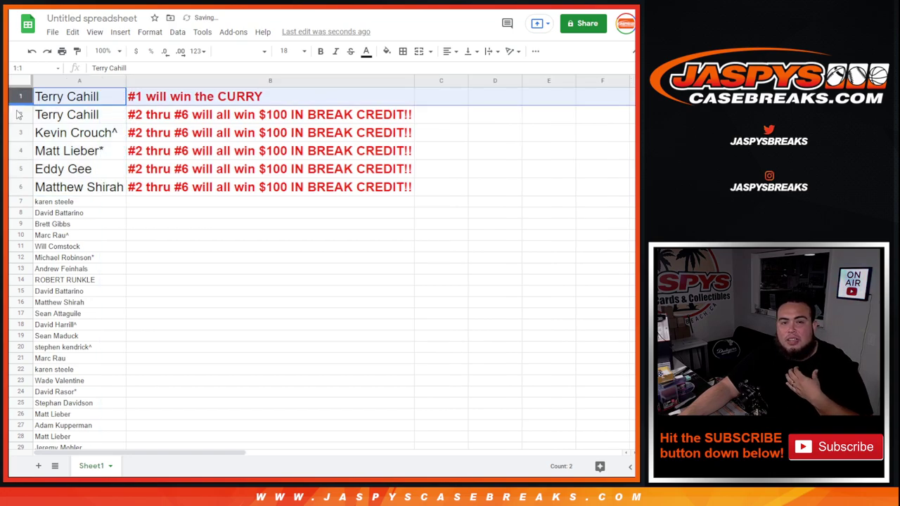
click(19, 115)
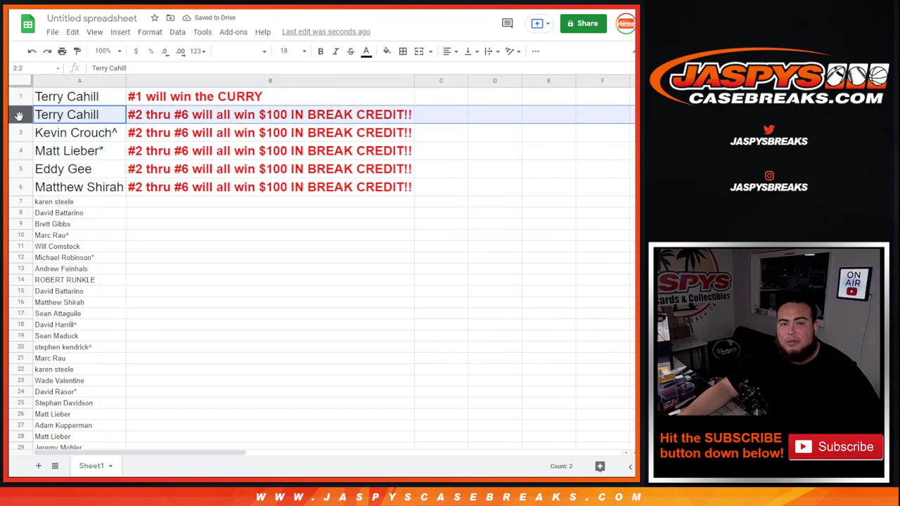
click(22, 134)
click(21, 150)
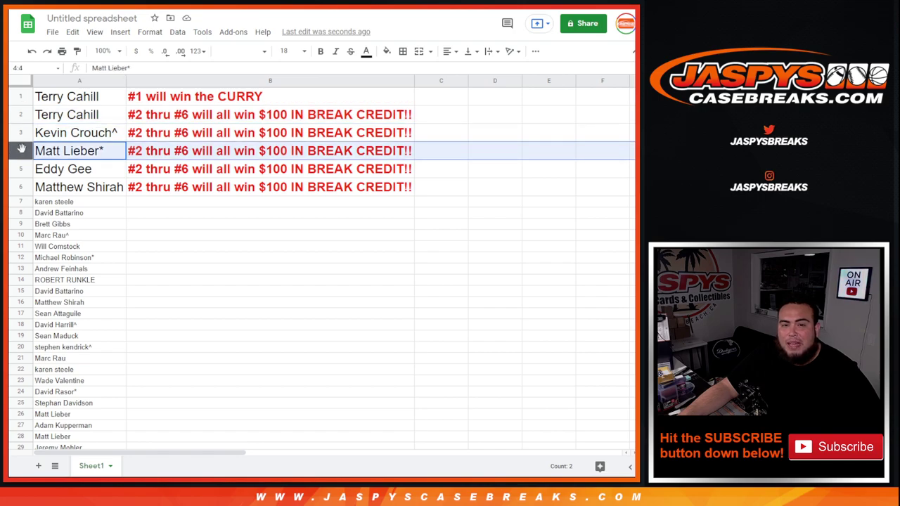
click(22, 169)
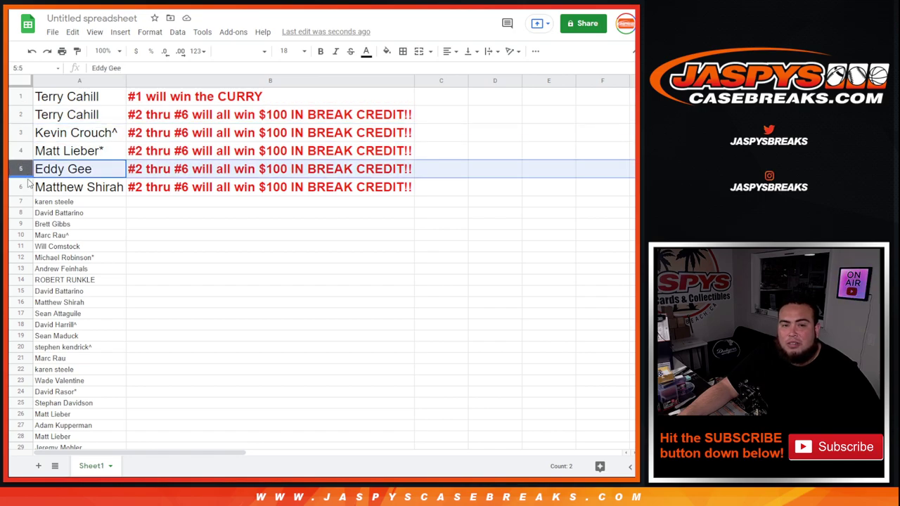
click(28, 187)
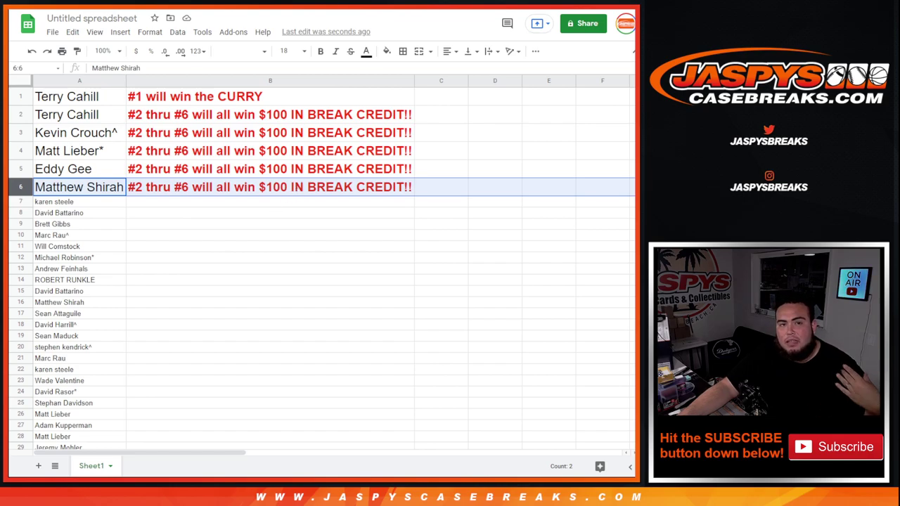
key(ctrl+Tab)
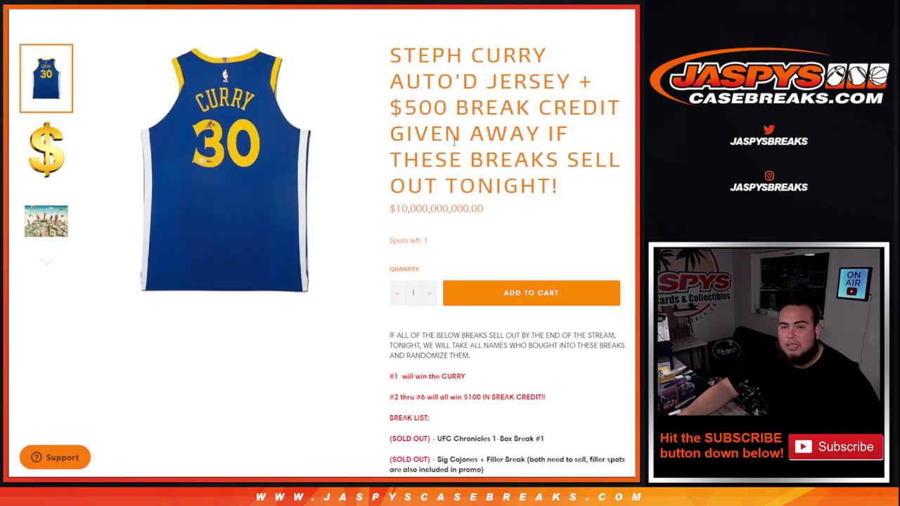